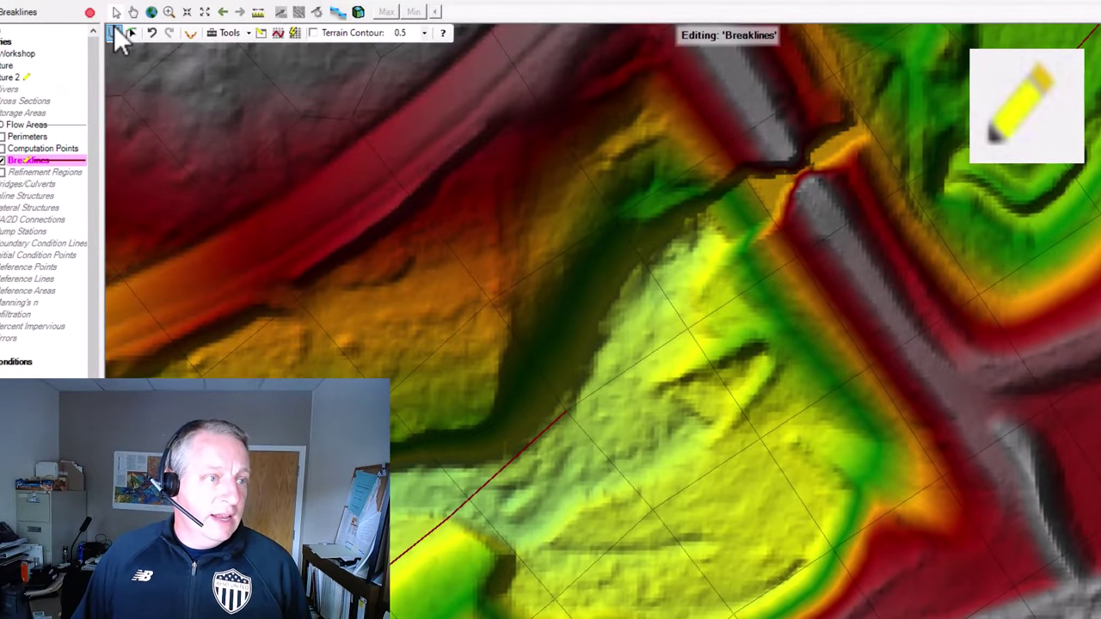
- Trace the Bridge breakline along the road embankment from its south end to its north end
{"action": "left_click", "coordinate": [114, 35]}
{"action": "left_click", "coordinate": [1083, 584]}
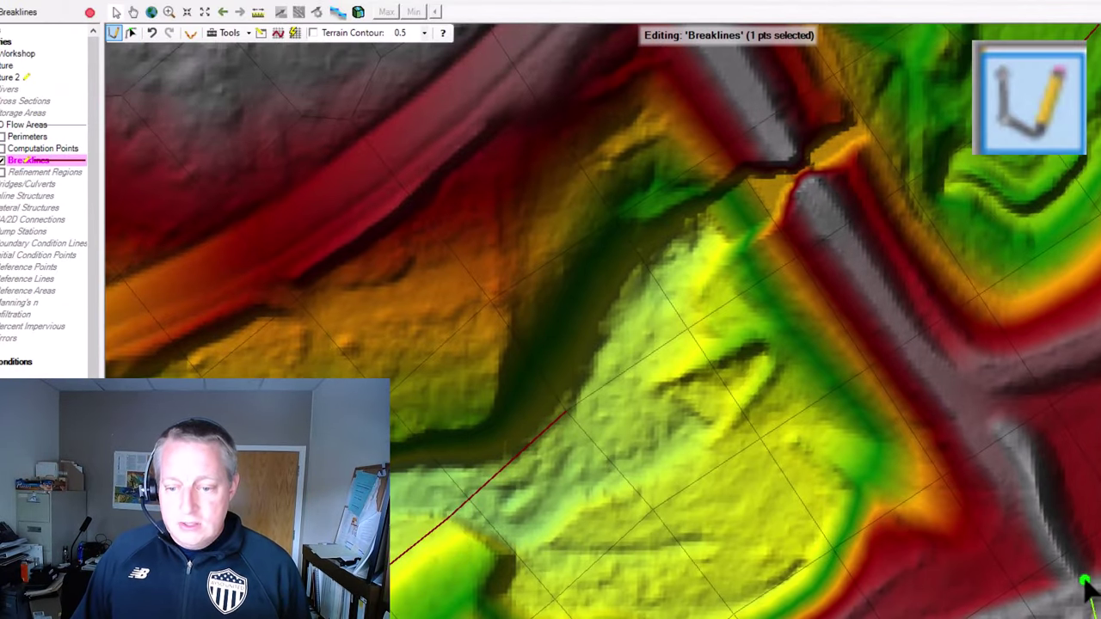
{"action": "left_click", "coordinate": [1042, 508]}
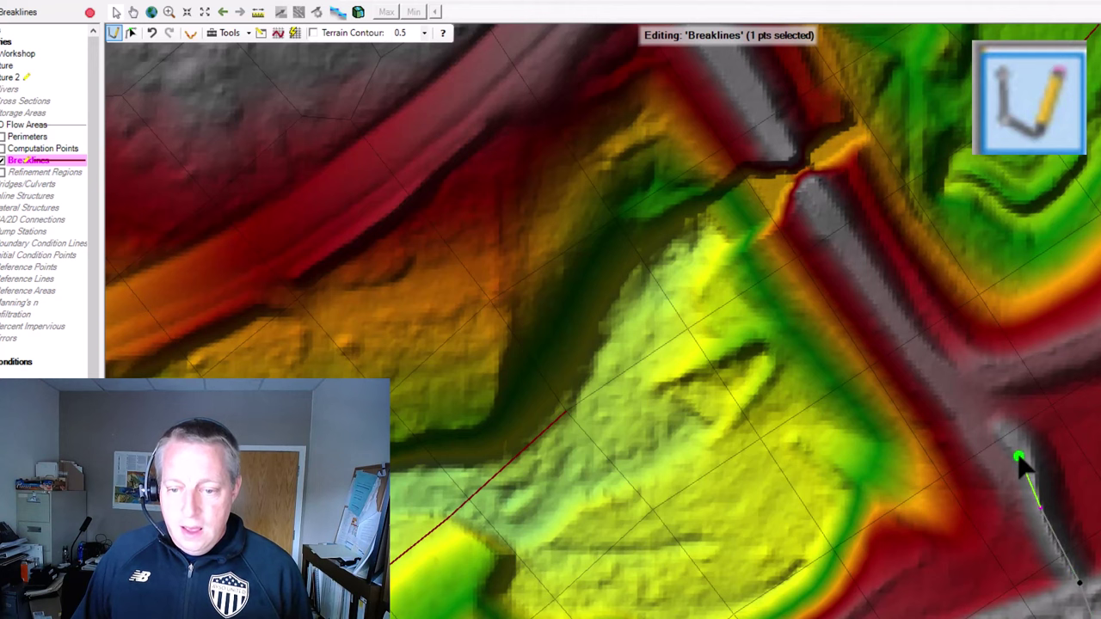
{"action": "left_click", "coordinate": [821, 198]}
{"action": "scroll", "coordinate": [802, 123], "scroll_direction": "down", "scroll_amount": 2}
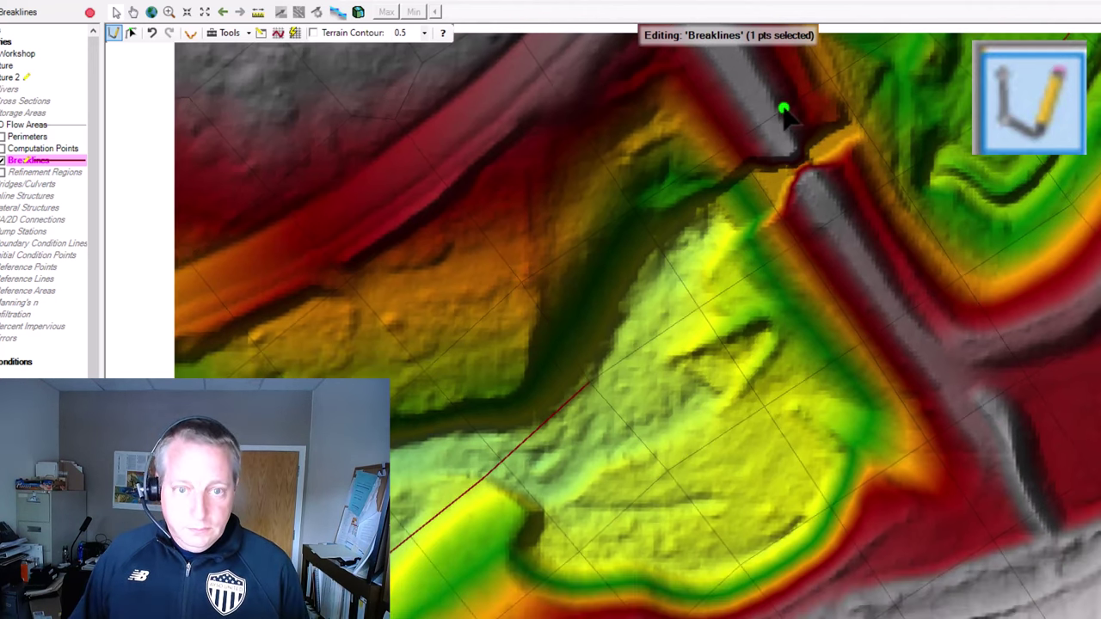
{"action": "left_click_drag", "start_coordinate": [794, 151], "coordinate": [980, 519]}
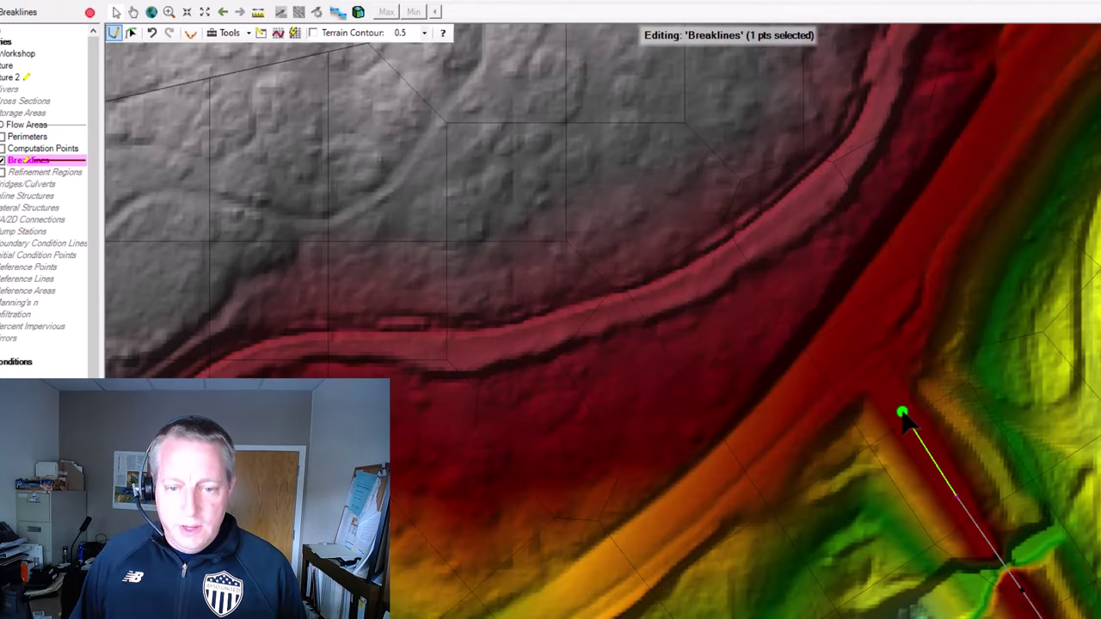
{"action": "left_click", "coordinate": [901, 412]}
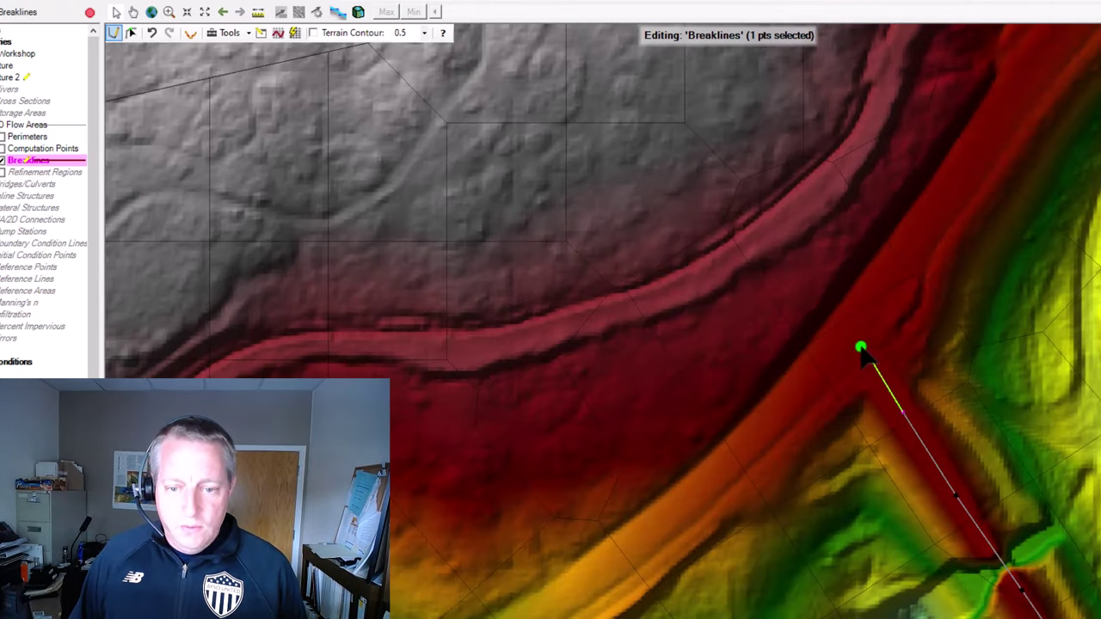
{"action": "double_click", "coordinate": [803, 274]}
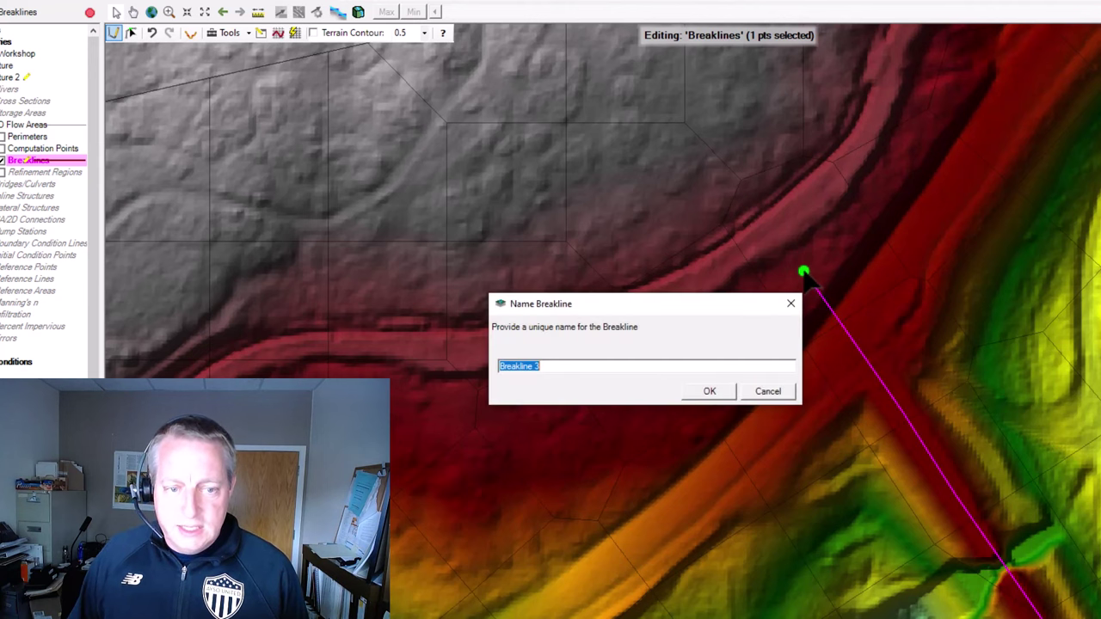
{"action": "type", "text": "Bridg"}
{"action": "left_click", "coordinate": [701, 390]}
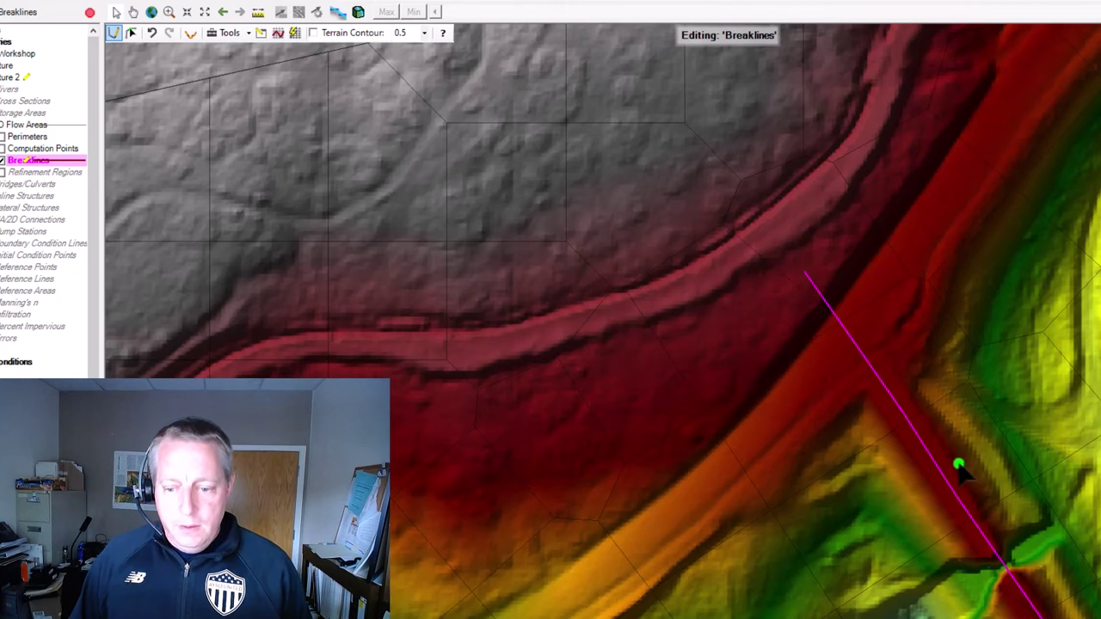
{"action": "left_click_drag", "start_coordinate": [1057, 576], "coordinate": [856, 315]}
- In the breakline table, give Bridge Near Spacing 50, Near Repeats 3 and Far Spacing 50
{"action": "scroll", "coordinate": [855, 315], "scroll_direction": "up", "scroll_amount": 1}
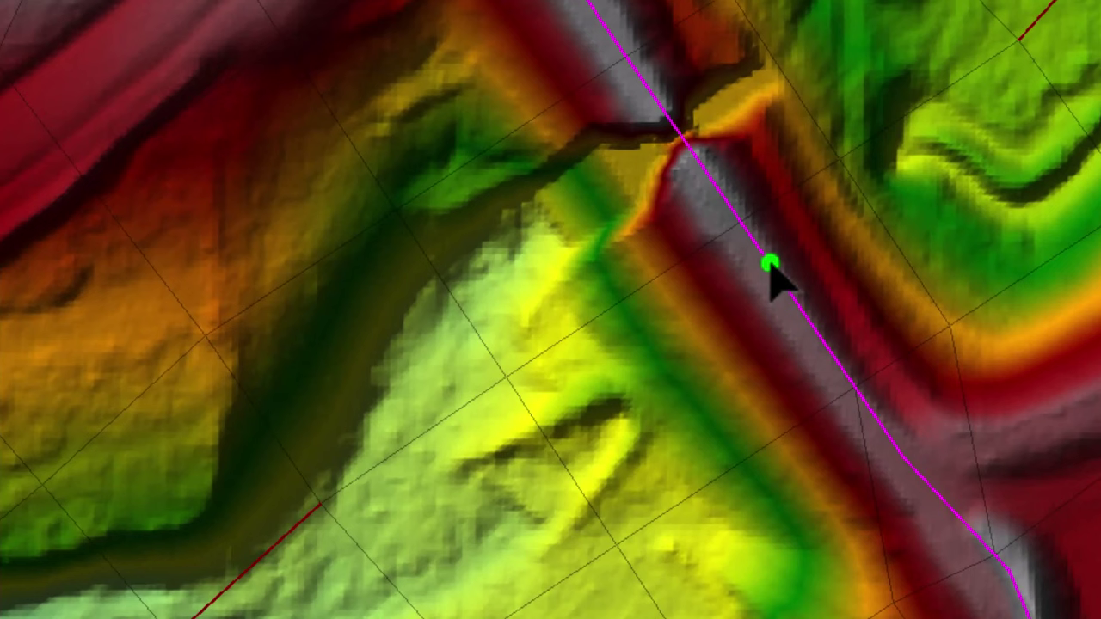
{"action": "right_click", "coordinate": [835, 363]}
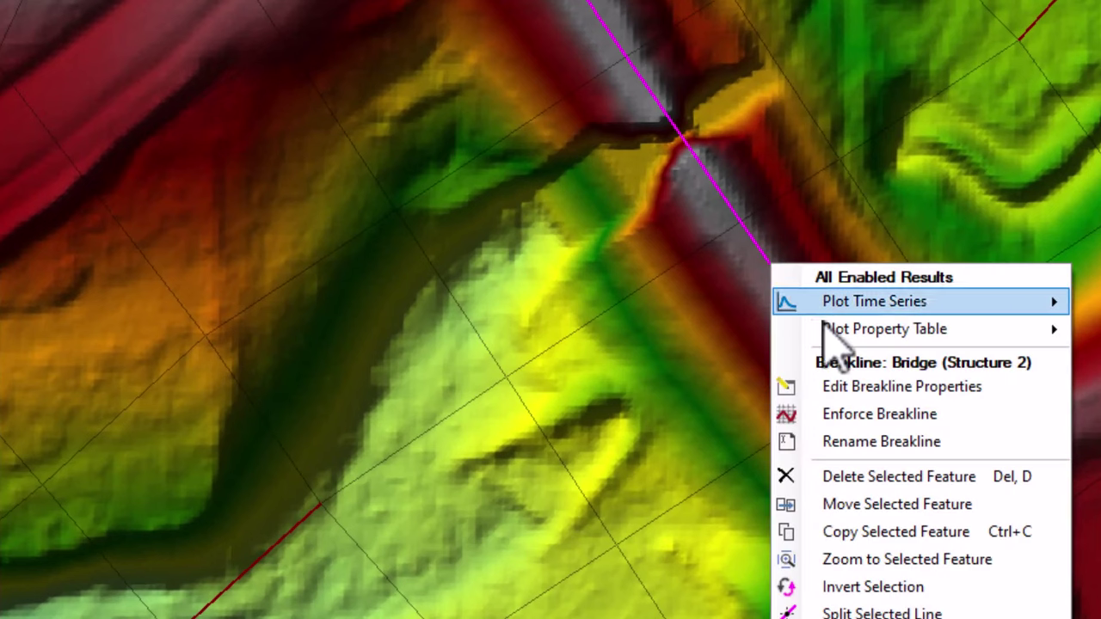
{"action": "left_click", "coordinate": [852, 389]}
{"action": "left_click", "coordinate": [419, 258]}
{"action": "left_click", "coordinate": [418, 257]}
{"action": "type", "text": "50"}
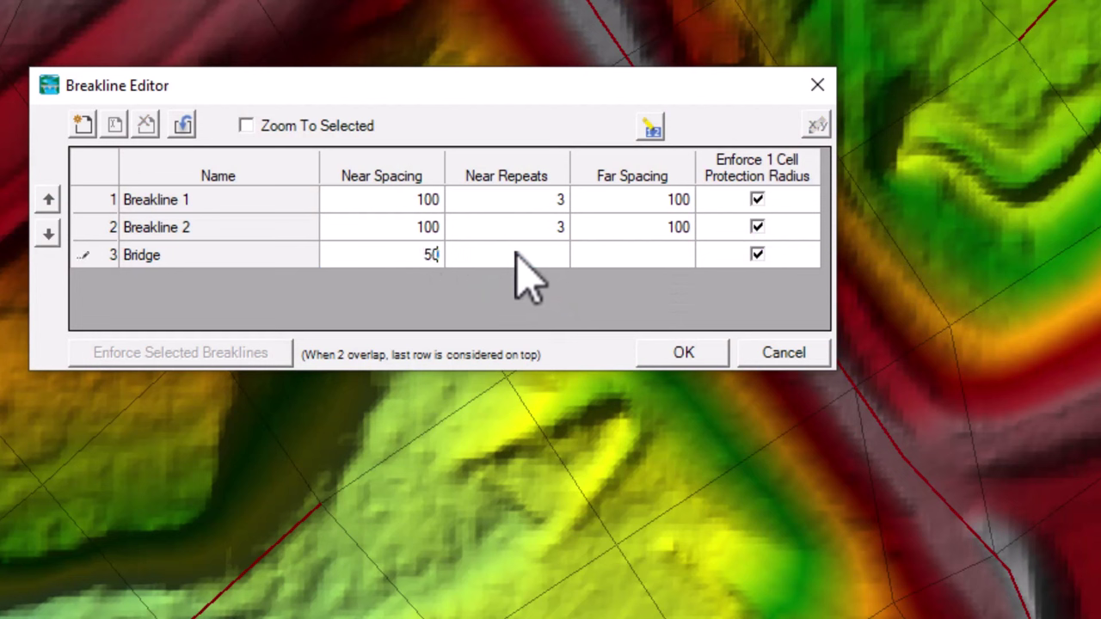
{"action": "left_click", "coordinate": [544, 257]}
{"action": "left_click", "coordinate": [544, 256]}
{"action": "left_click", "coordinate": [636, 255]}
{"action": "left_click", "coordinate": [641, 257]}
{"action": "type", "text": "50"}
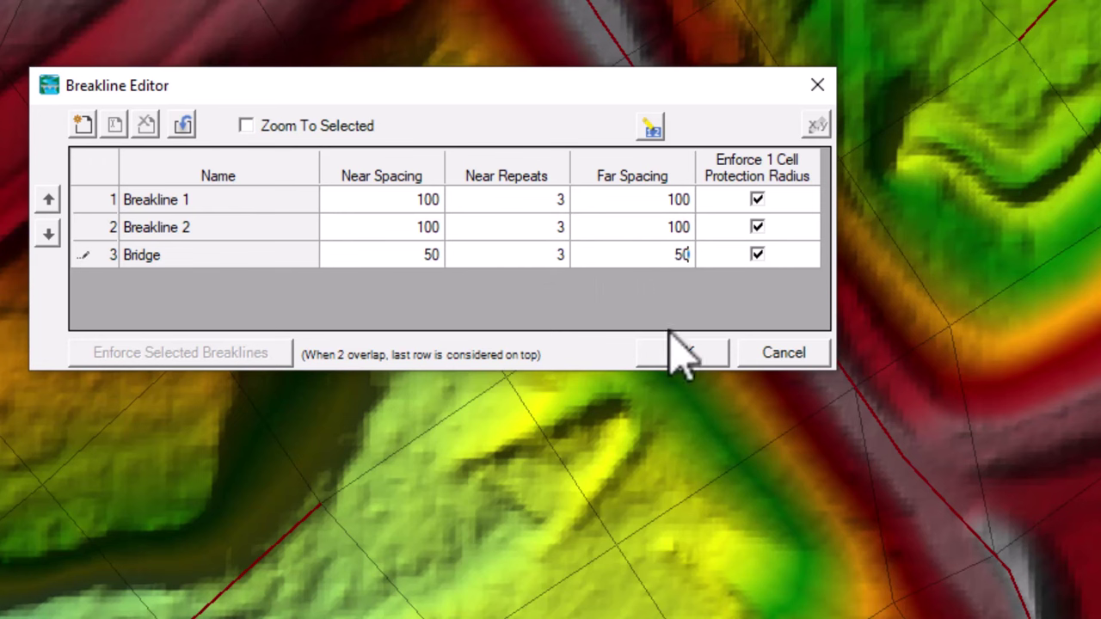
{"action": "left_click", "coordinate": [695, 353]}
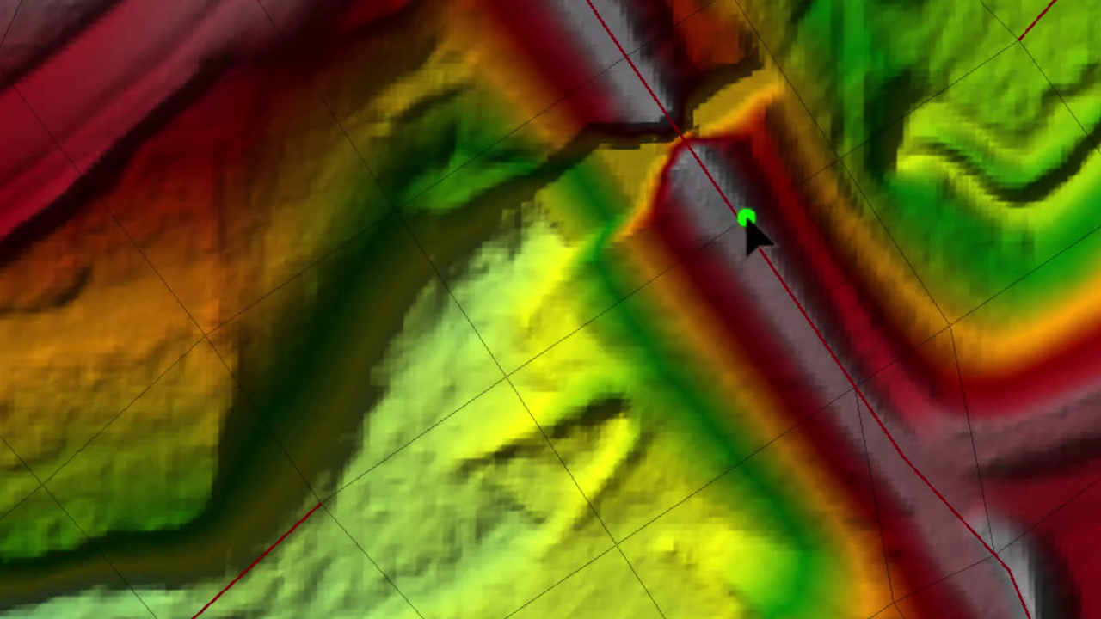
- Stop editing, save the Structure 2 edits, and return to the HEC-RAS main window
{"action": "right_click", "coordinate": [733, 227]}
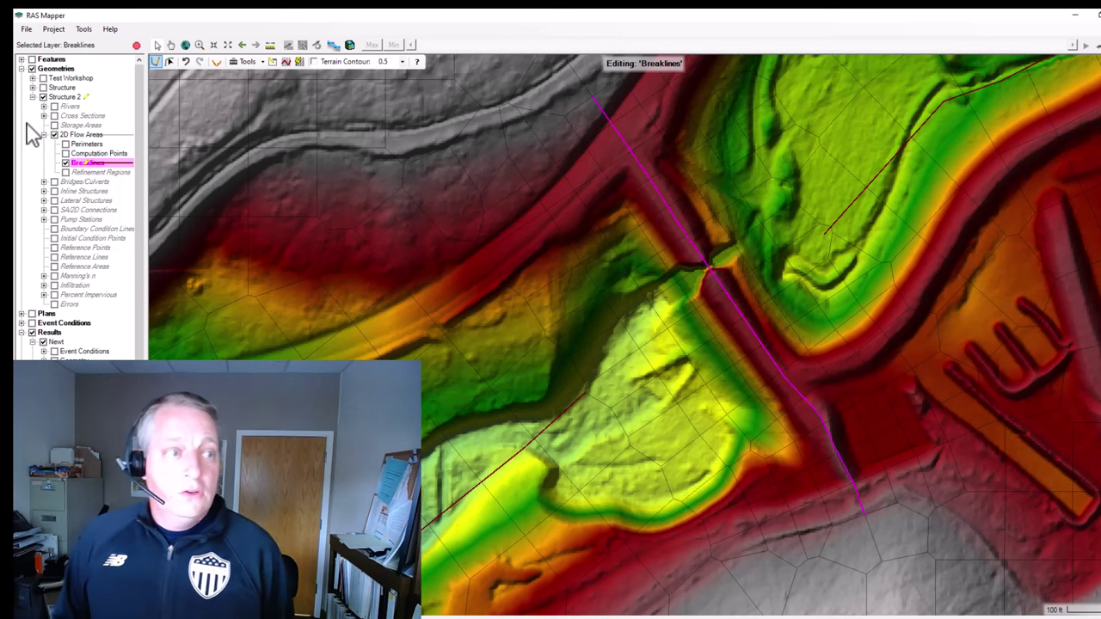
{"action": "left_click", "coordinate": [136, 45]}
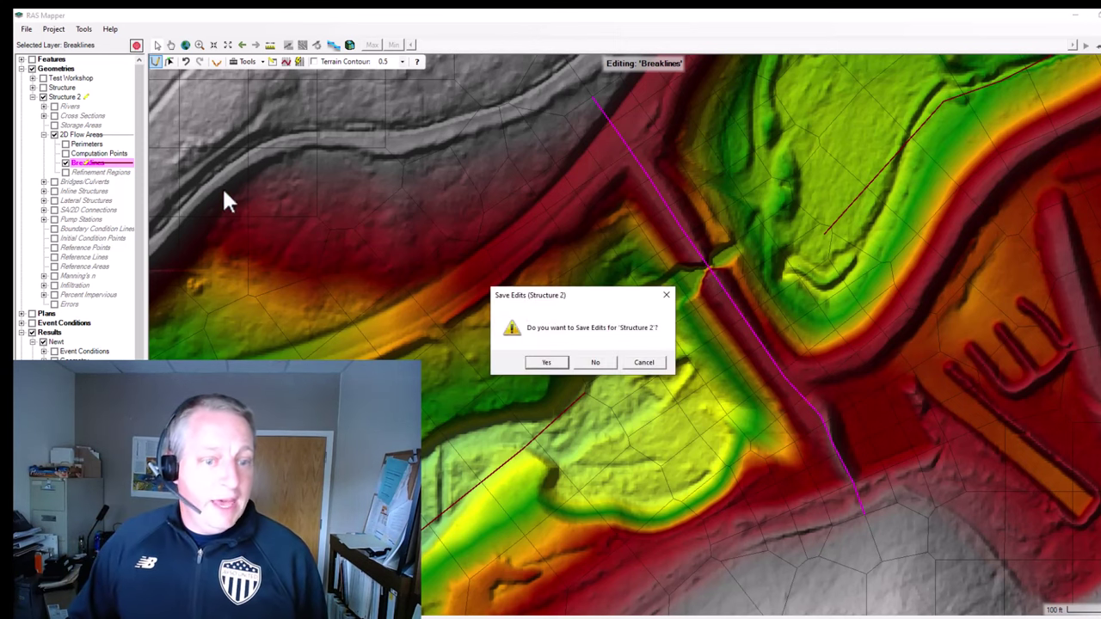
{"action": "left_click", "coordinate": [557, 361]}
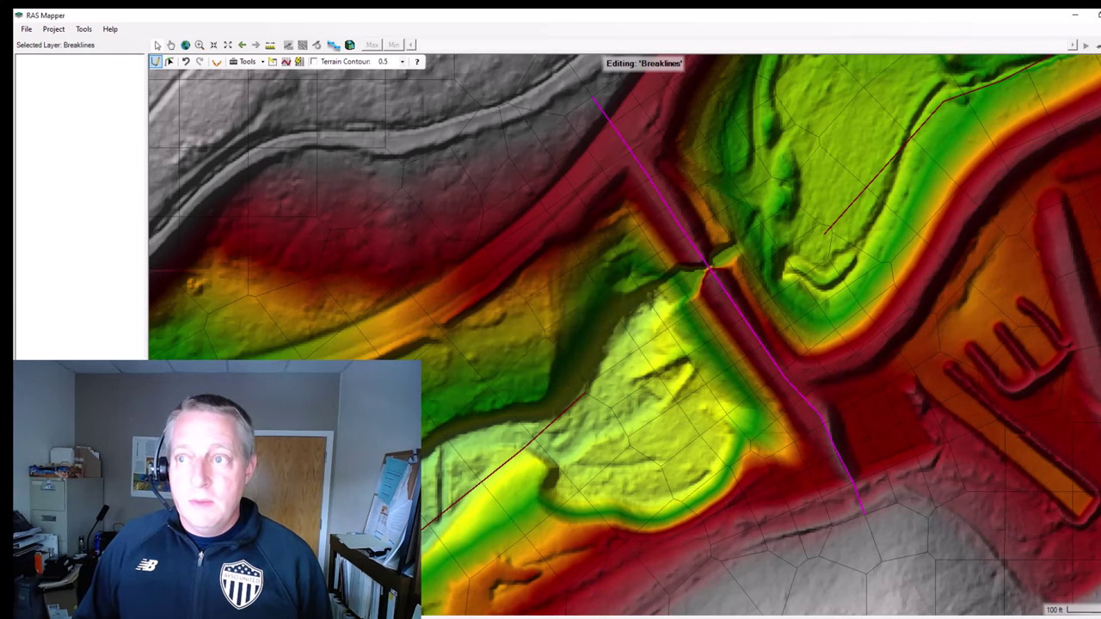
{"action": "key", "text": "alt+Tab"}
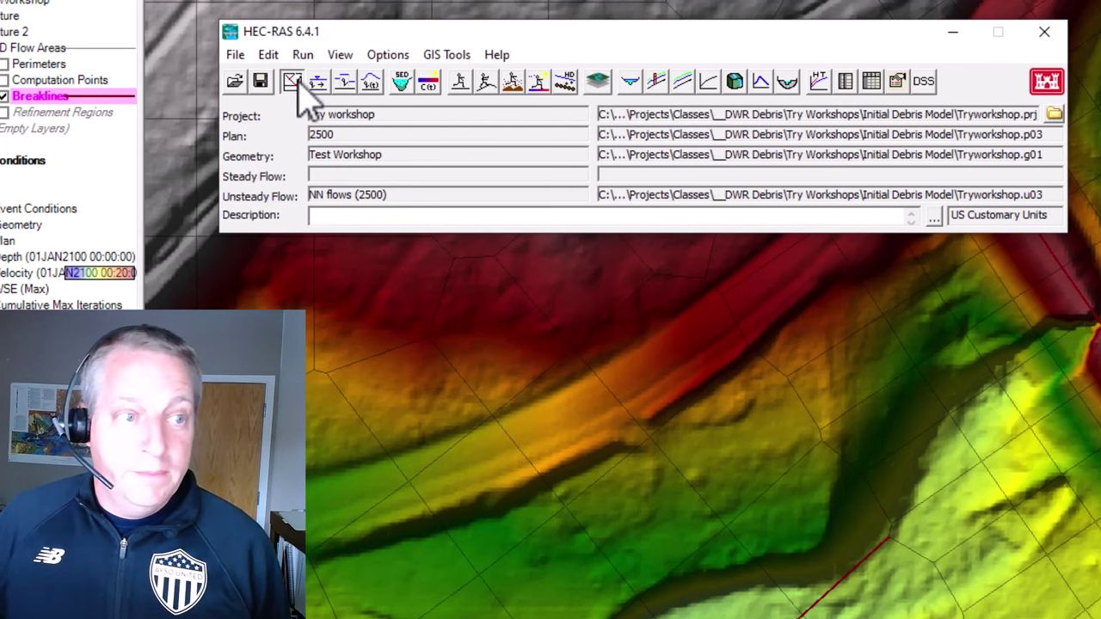
- Load the Structure 2 geometry file into the Geometric Data editor
{"action": "left_click", "coordinate": [293, 81]}
{"action": "left_click", "coordinate": [335, 232]}
{"action": "left_click", "coordinate": [378, 294]}
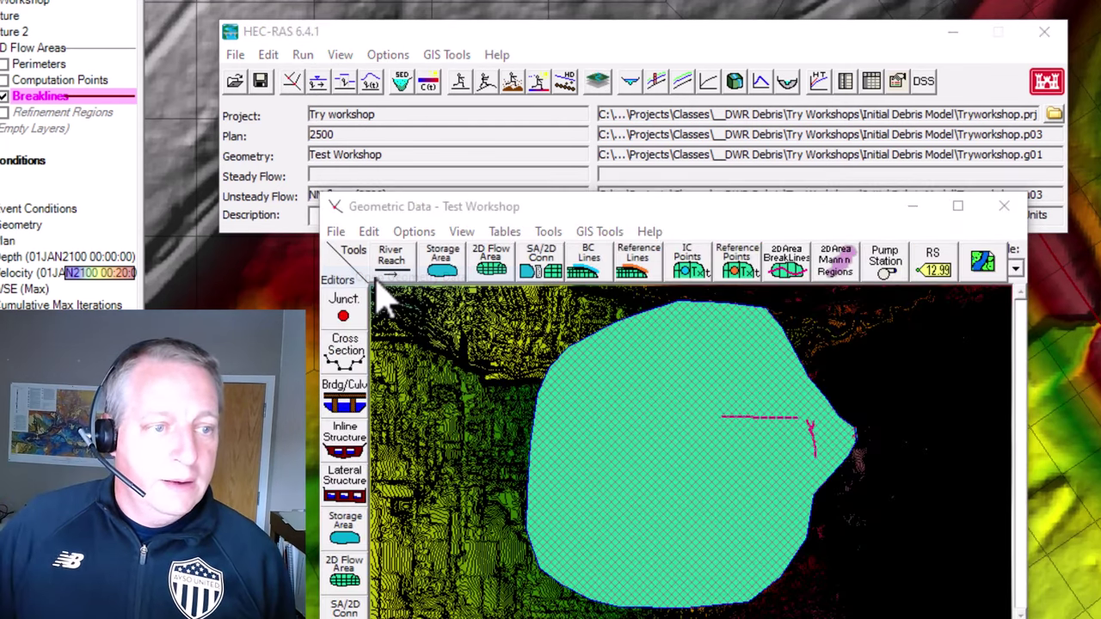
{"action": "double_click", "coordinate": [513, 308]}
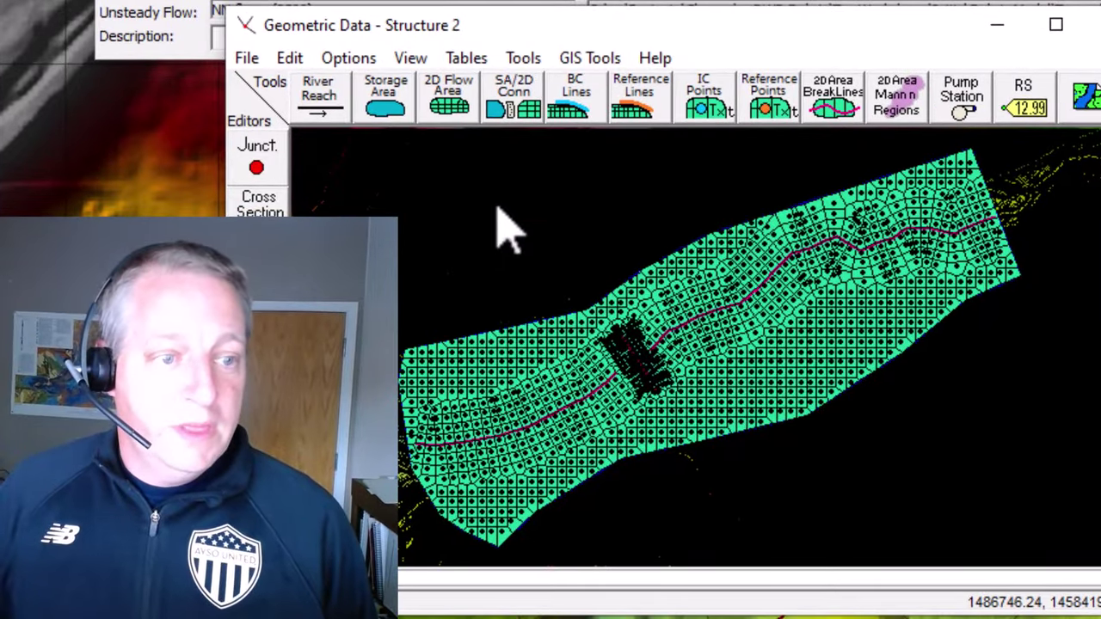
- Zoom to the bridge cells and convert the Bridge break line into an internal connection named Bridge
{"action": "right_click", "coordinate": [497, 208]}
{"action": "left_click", "coordinate": [543, 220]}
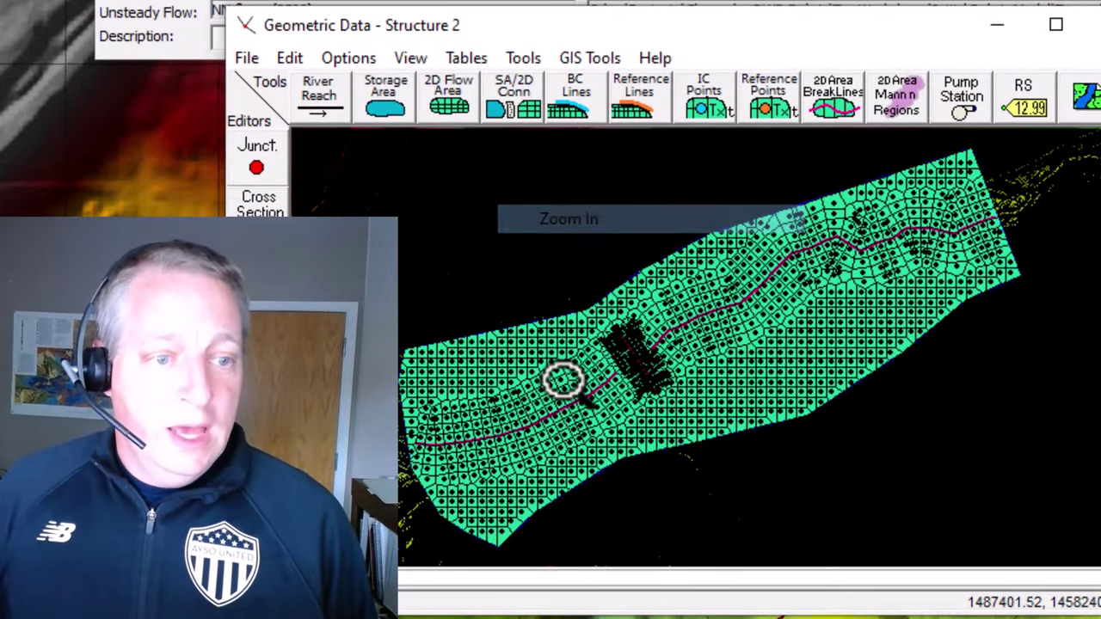
{"action": "left_click", "coordinate": [692, 421]}
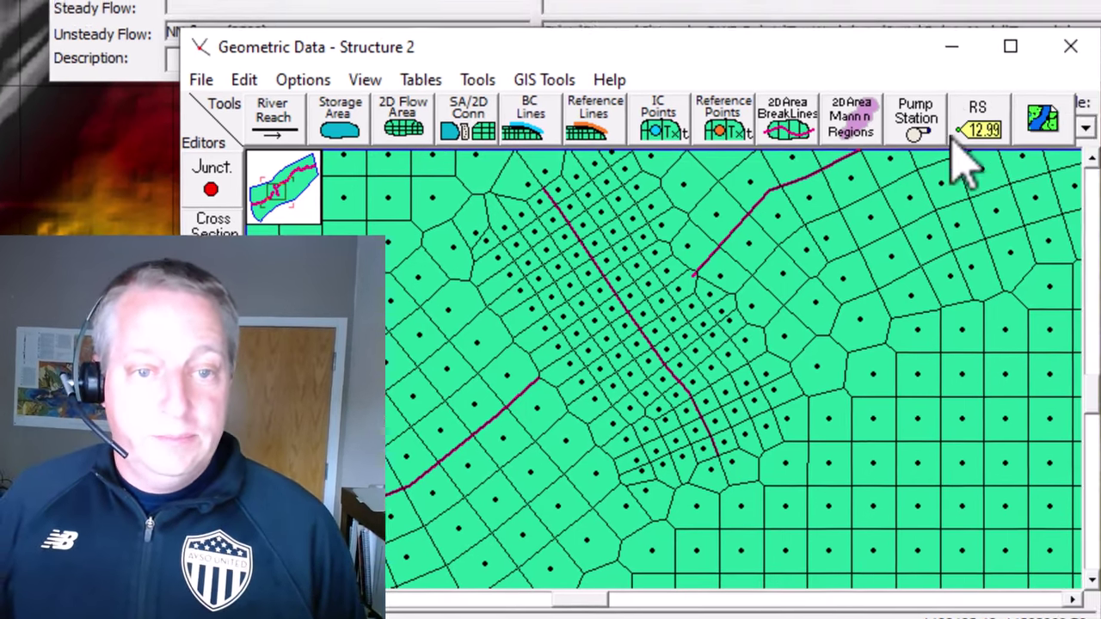
{"action": "right_click", "coordinate": [707, 337]}
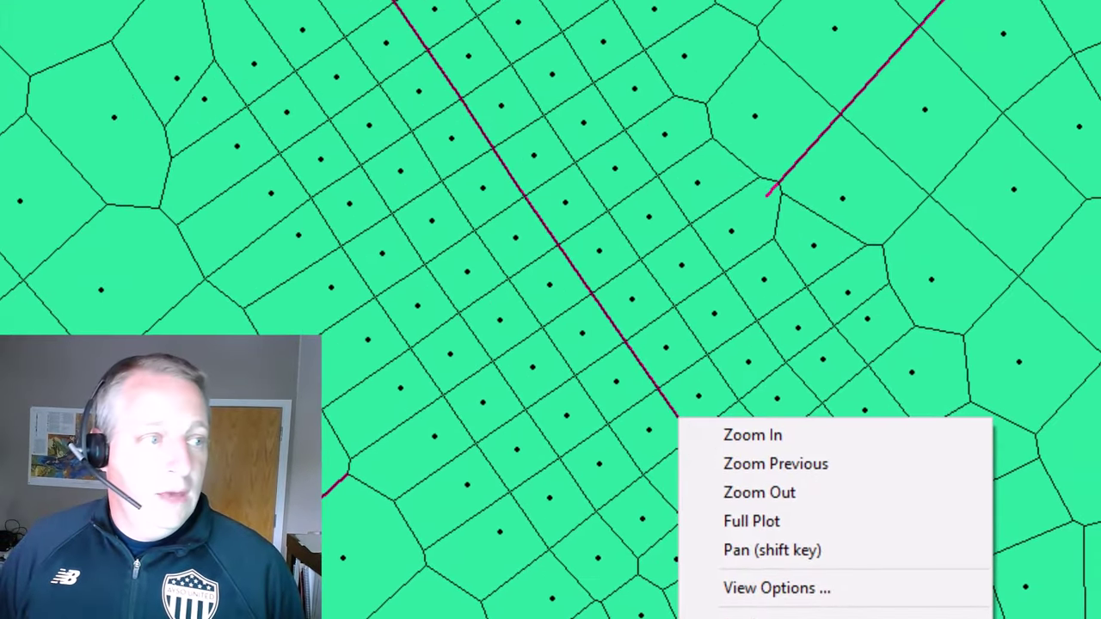
{"action": "right_click", "coordinate": [556, 229]}
{"action": "right_click", "coordinate": [550, 230]}
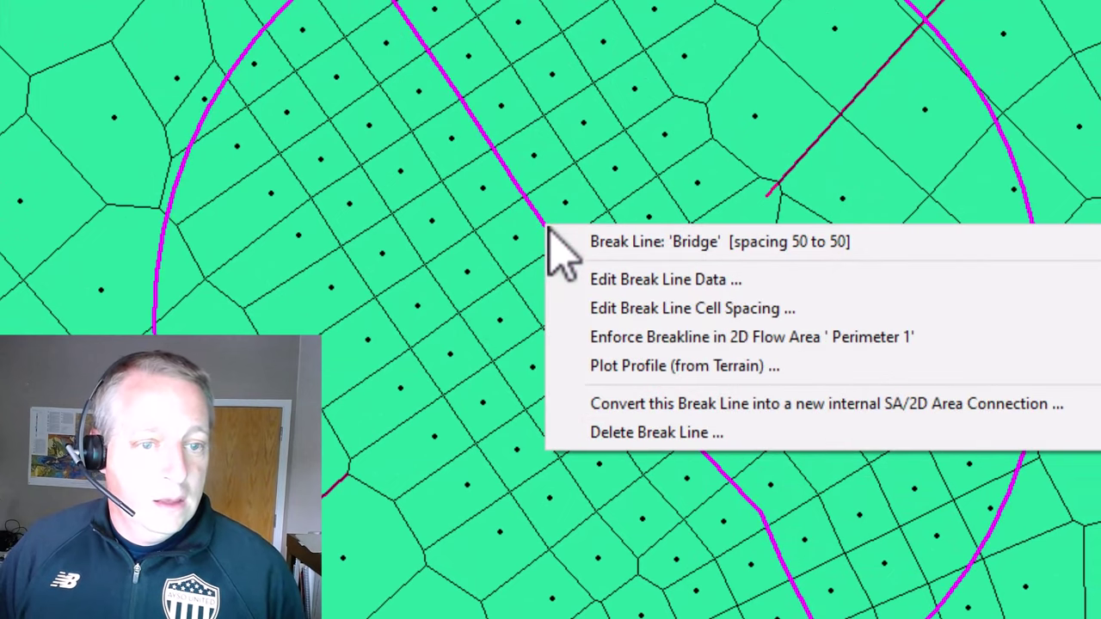
{"action": "left_click", "coordinate": [703, 422]}
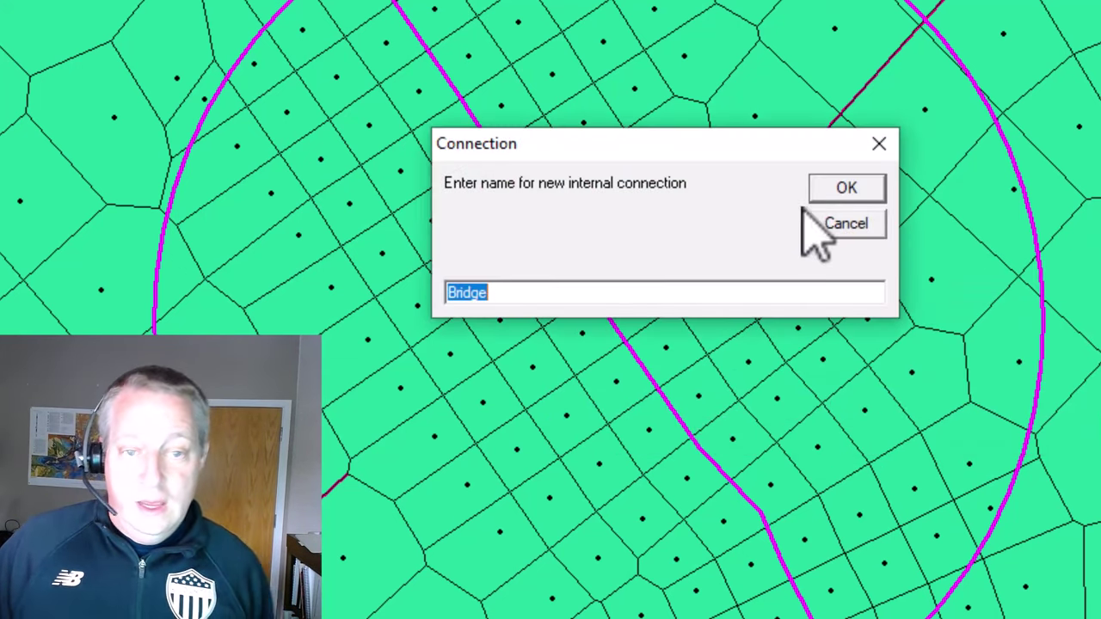
{"action": "left_click", "coordinate": [855, 194]}
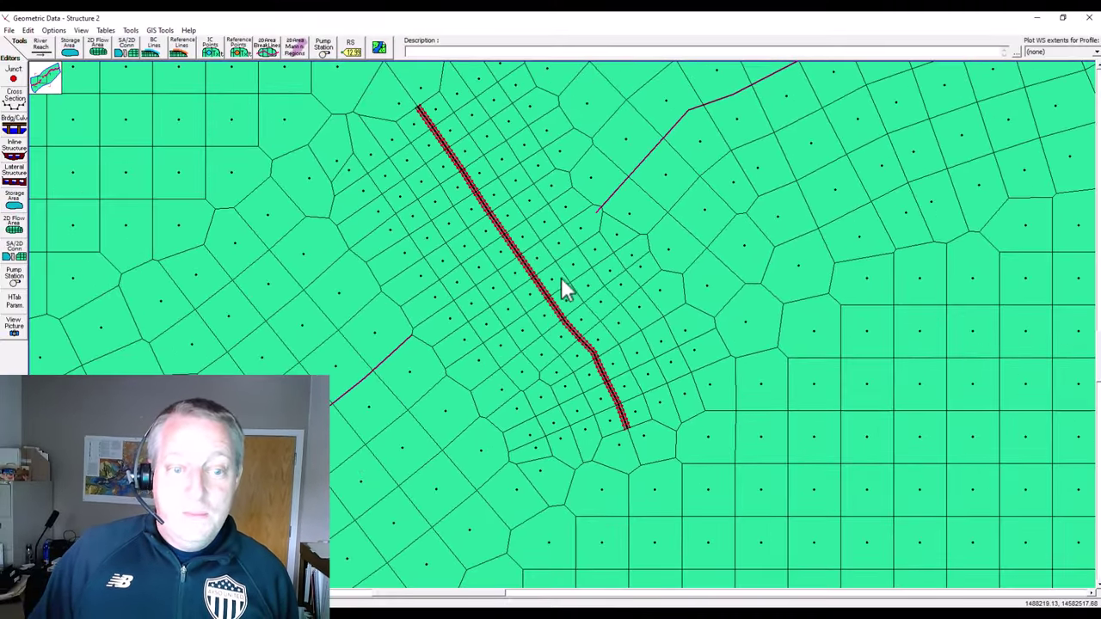
- Open the Bridge connection's data editor and enlarge it to show the terrain profile
{"action": "scroll", "coordinate": [561, 290], "scroll_direction": "up", "scroll_amount": 1}
{"action": "scroll", "coordinate": [576, 344], "scroll_direction": "up", "scroll_amount": 1}
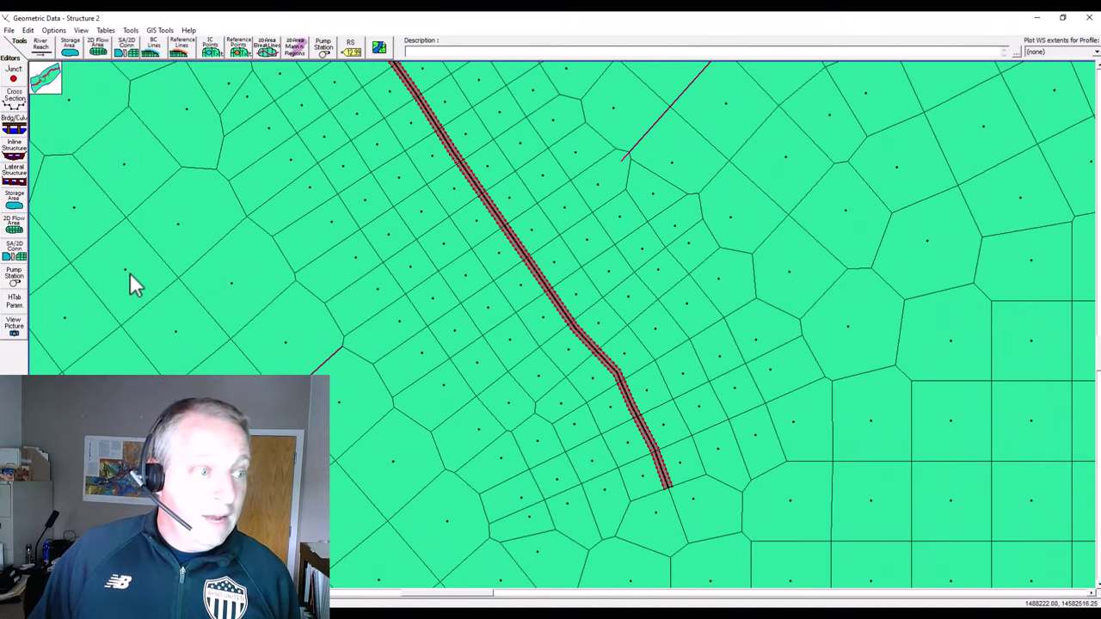
{"action": "scroll", "coordinate": [66, 295], "scroll_direction": "up", "scroll_amount": 1}
{"action": "left_click", "coordinate": [26, 256]}
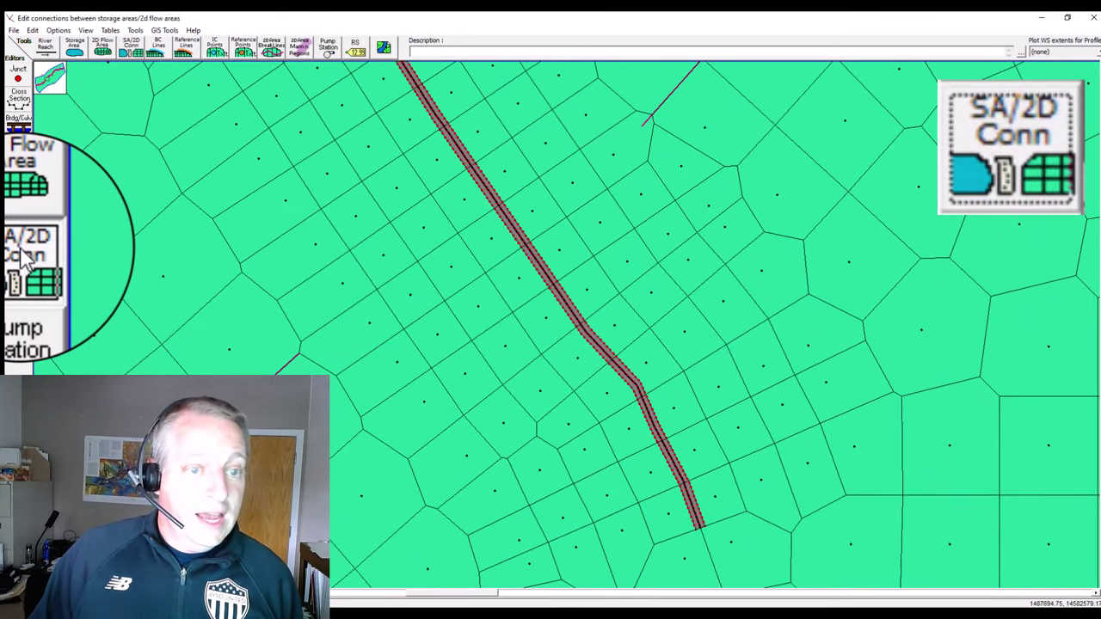
{"action": "left_click", "coordinate": [861, 214]}
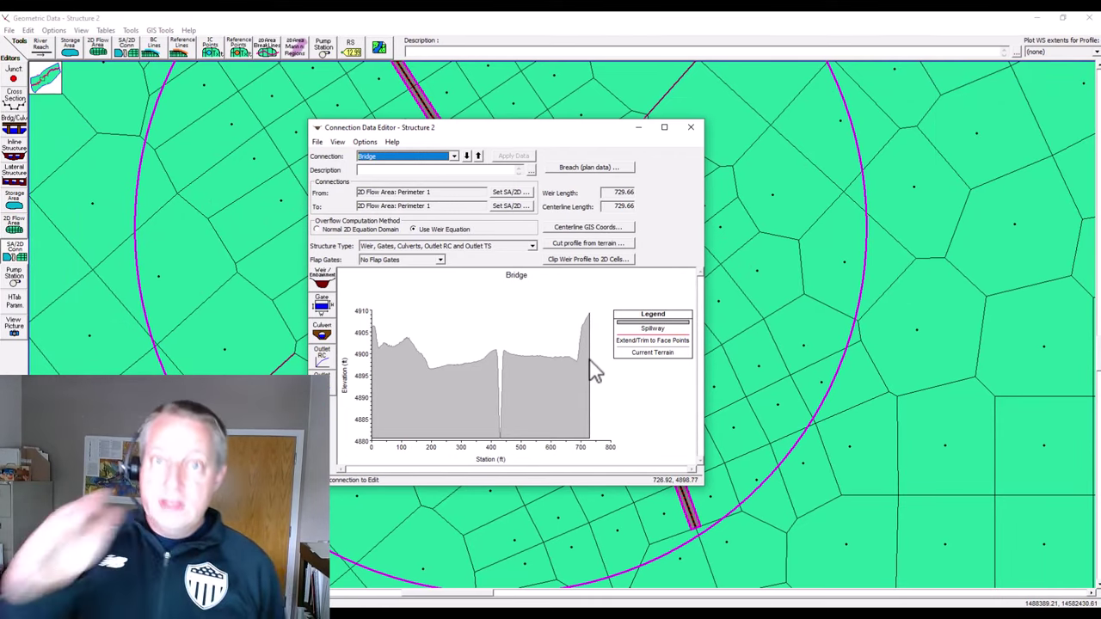
{"action": "left_click", "coordinate": [523, 300]}
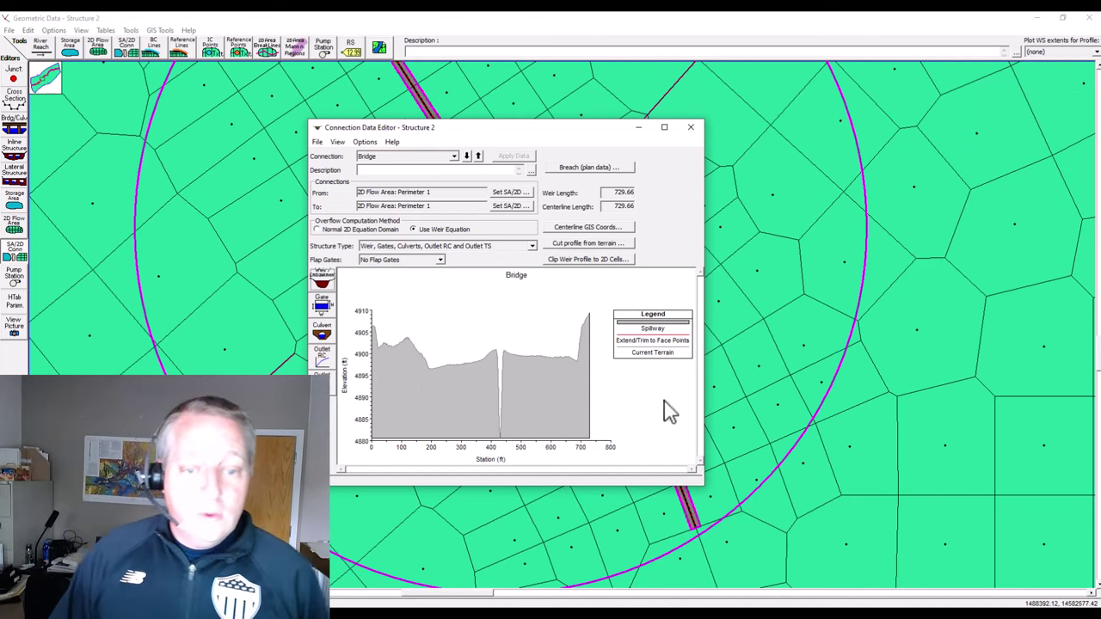
{"action": "left_click_drag", "start_coordinate": [706, 408], "coordinate": [983, 401]}
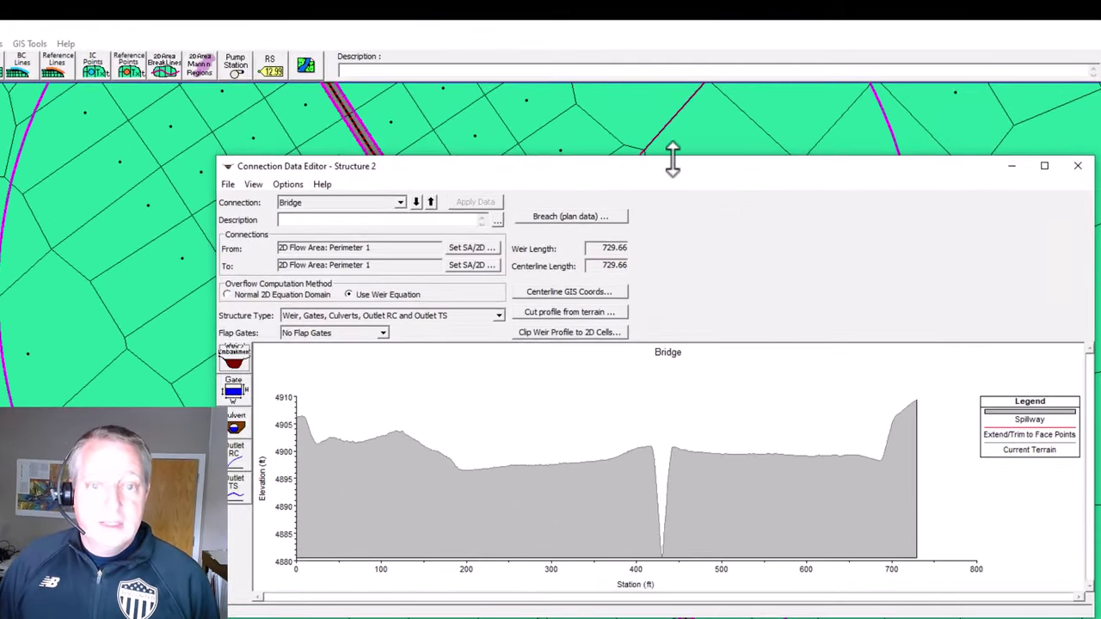
{"action": "left_click_drag", "start_coordinate": [672, 155], "coordinate": [672, 47]}
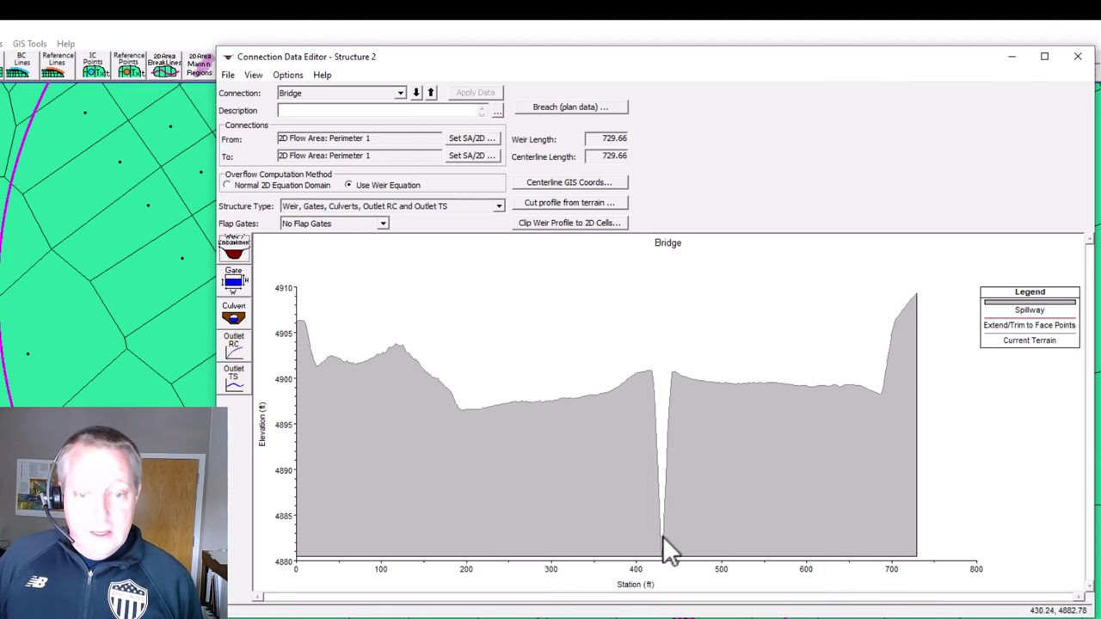
{"action": "right_click", "coordinate": [676, 487]}
{"action": "left_click", "coordinate": [711, 497]}
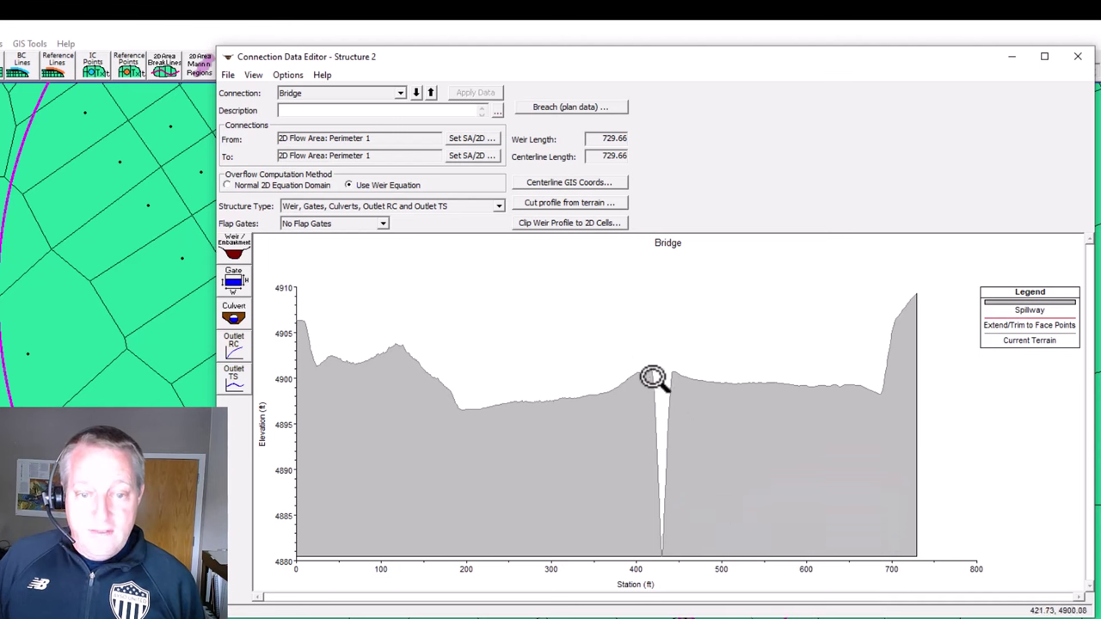
{"action": "left_click_drag", "start_coordinate": [644, 363], "coordinate": [698, 563]}
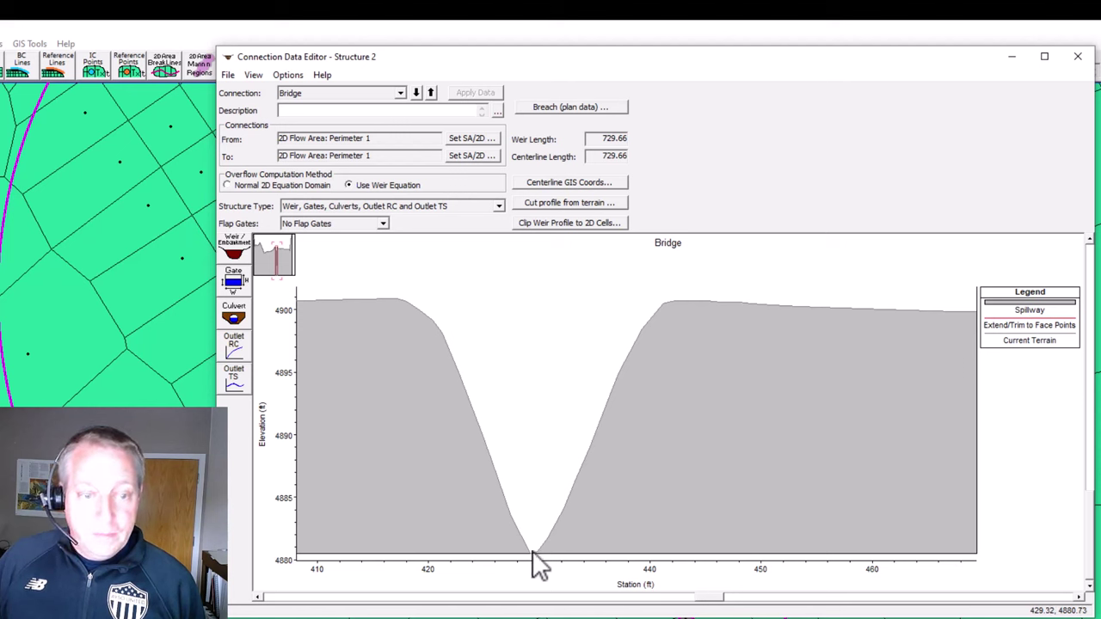
{"action": "key", "text": "ctrl"}
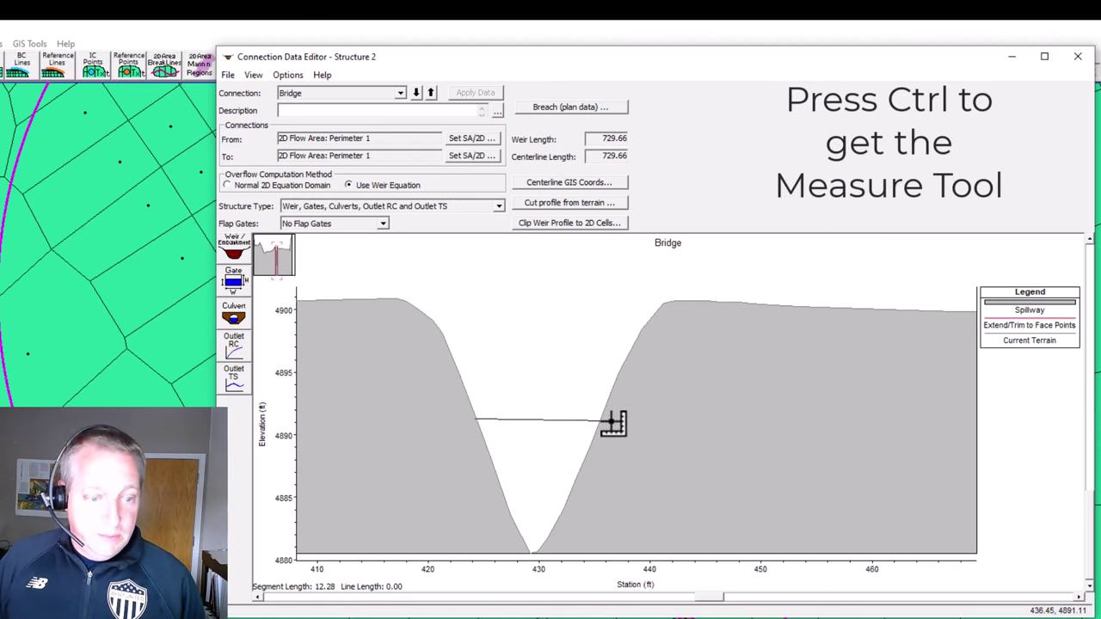
{"action": "double_click", "coordinate": [612, 419]}
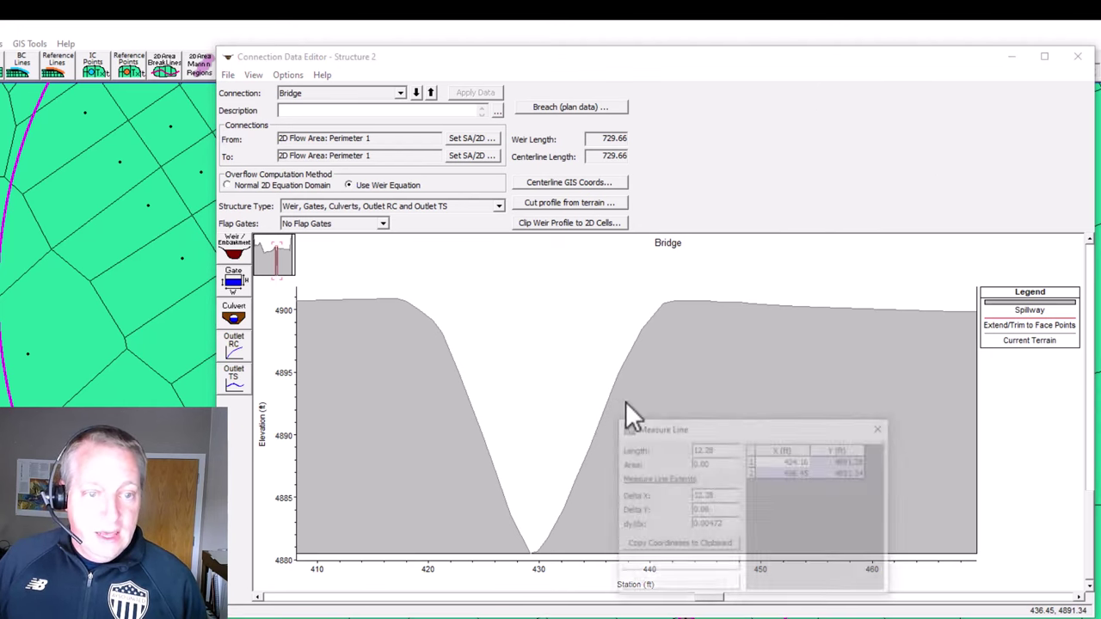
{"action": "key", "text": "Escape"}
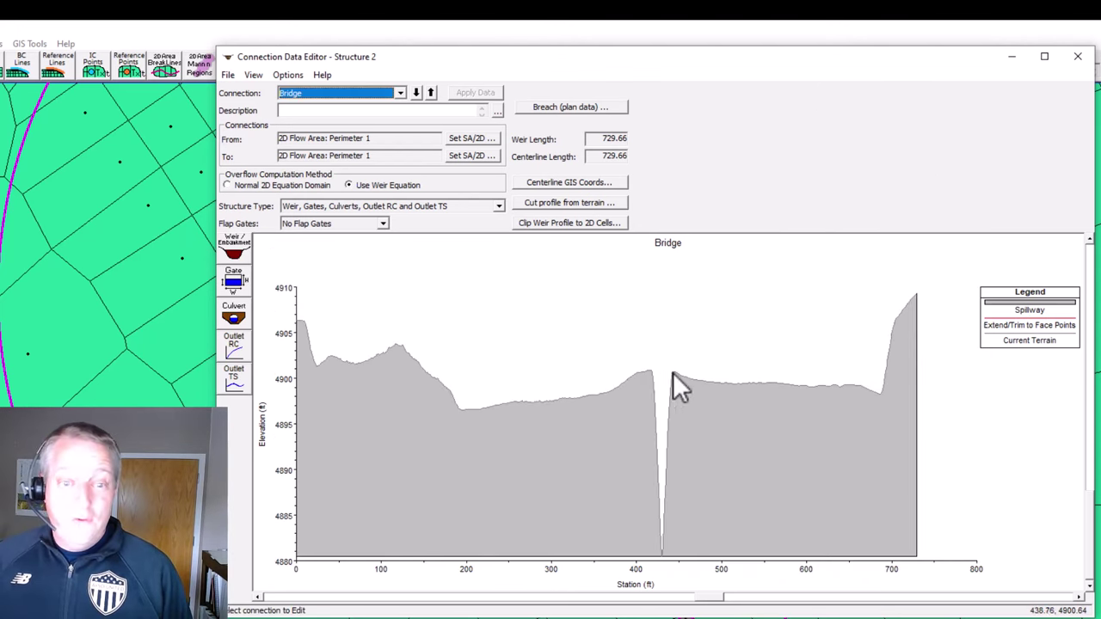
- Open the weir embankment table and delete the notch points from row 246, including 425.65
{"action": "left_click", "coordinate": [234, 247]}
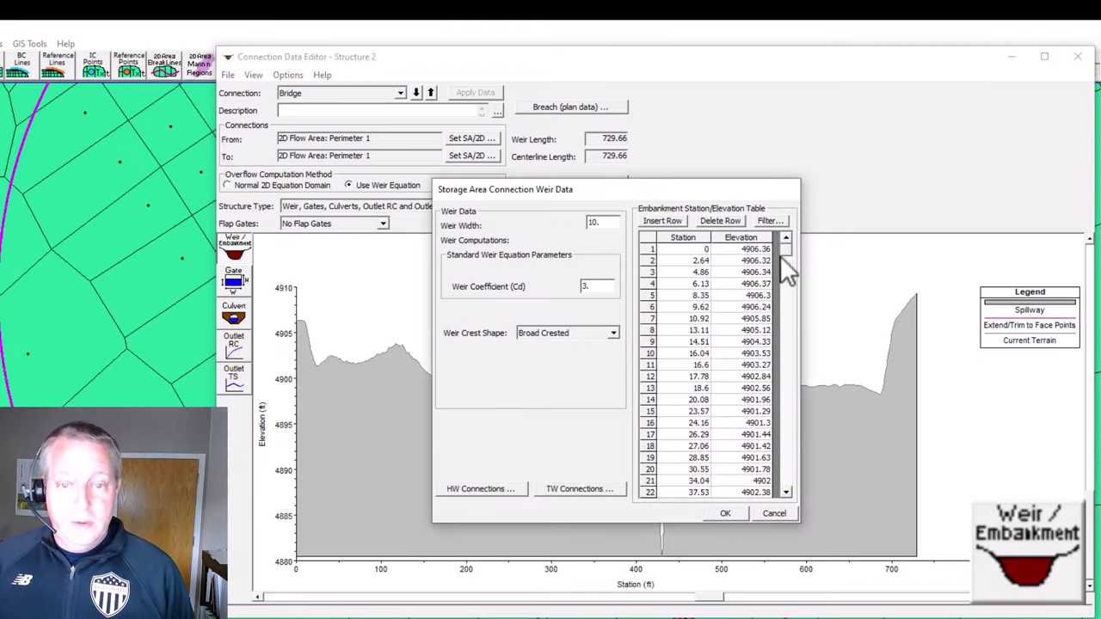
{"action": "left_click_drag", "start_coordinate": [709, 195], "coordinate": [454, 184]}
{"action": "left_click_drag", "start_coordinate": [507, 231], "coordinate": [513, 359]}
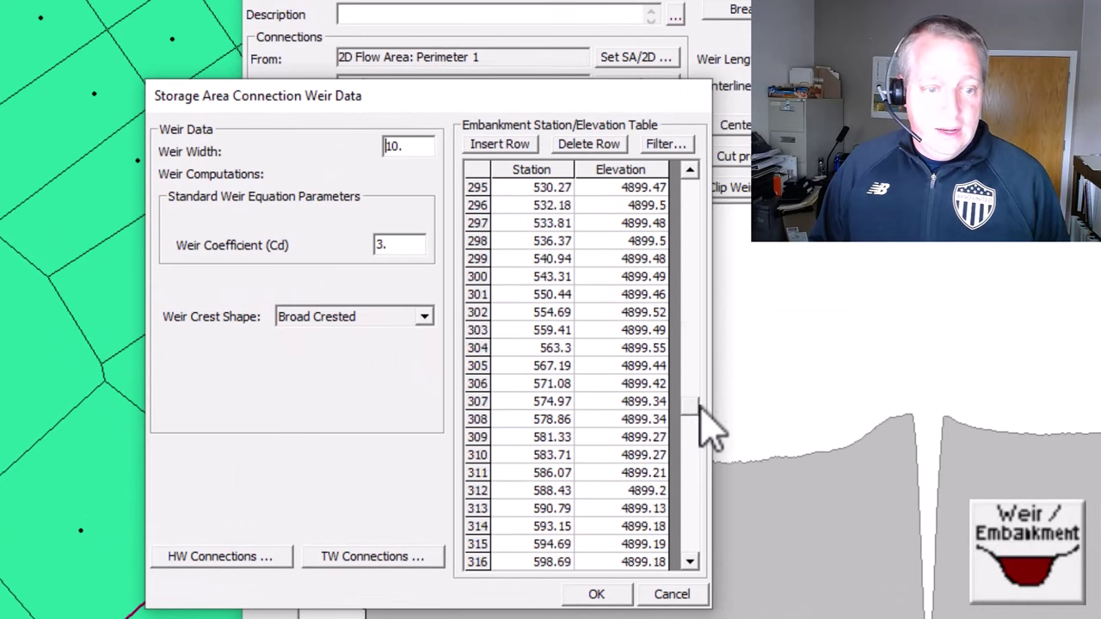
{"action": "left_click_drag", "start_coordinate": [699, 410], "coordinate": [691, 379]}
{"action": "scroll", "coordinate": [646, 349], "scroll_direction": "up", "scroll_amount": 5}
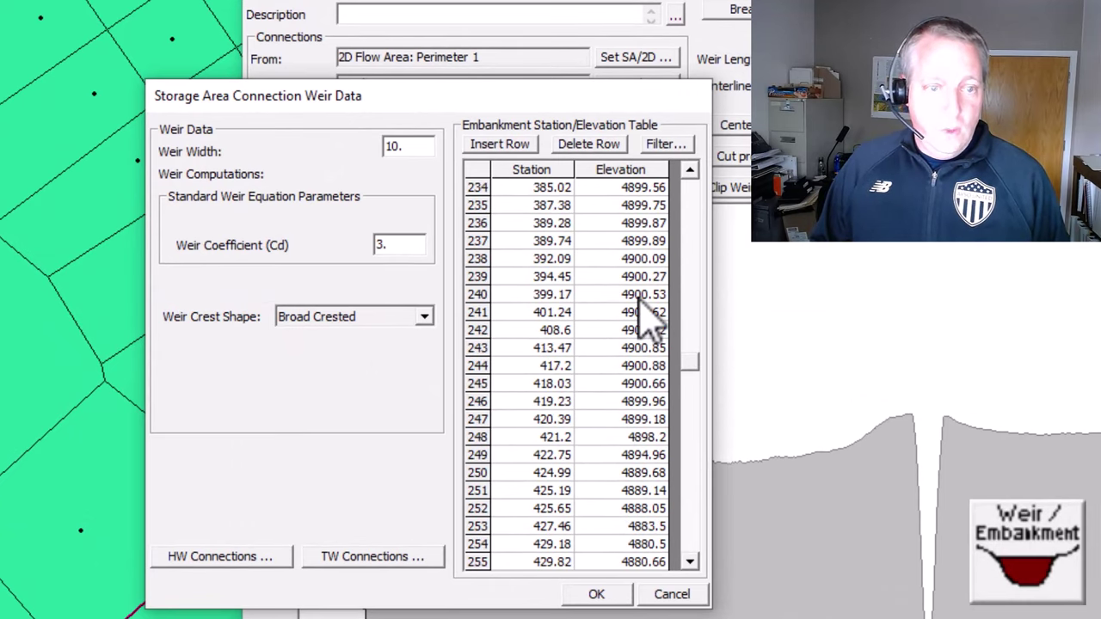
{"action": "scroll", "coordinate": [668, 420], "scroll_direction": "down", "scroll_amount": 1}
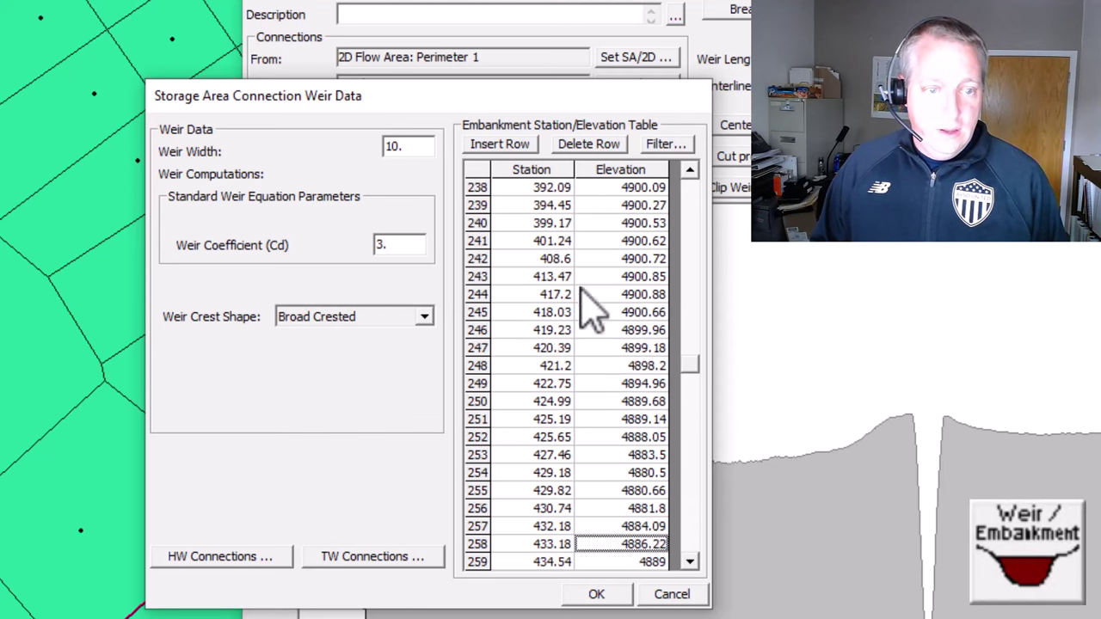
{"action": "left_click", "coordinate": [560, 256]}
{"action": "left_click_drag", "start_coordinate": [567, 265], "coordinate": [453, 118]}
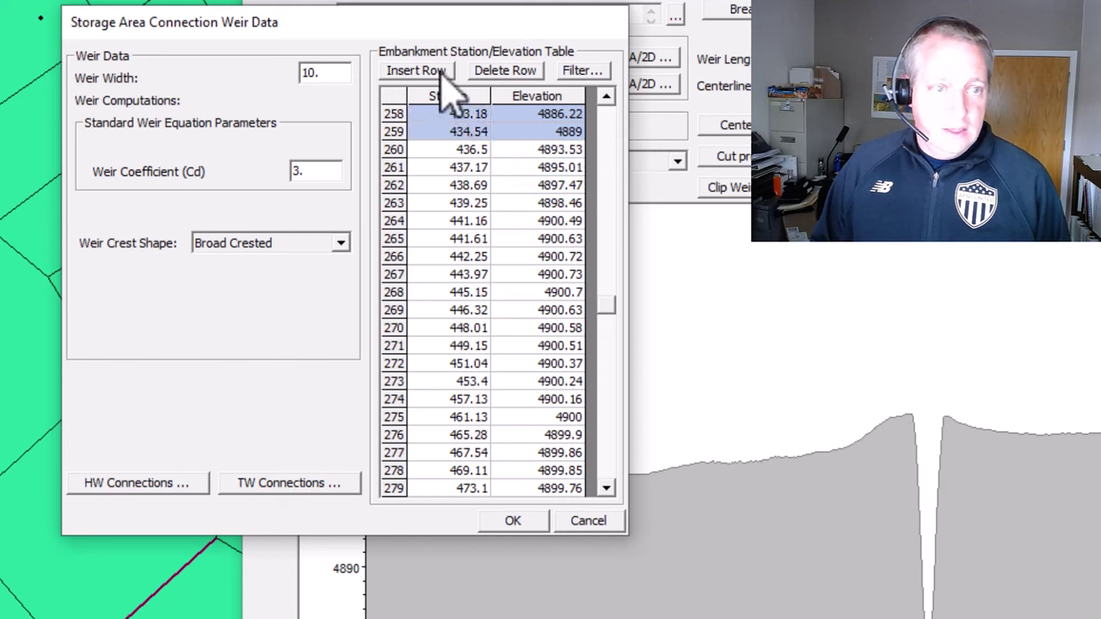
{"action": "left_click", "coordinate": [505, 71]}
{"action": "scroll", "coordinate": [594, 258], "scroll_direction": "up", "scroll_amount": 5}
{"action": "left_click", "coordinate": [585, 188], "text": "shift"}
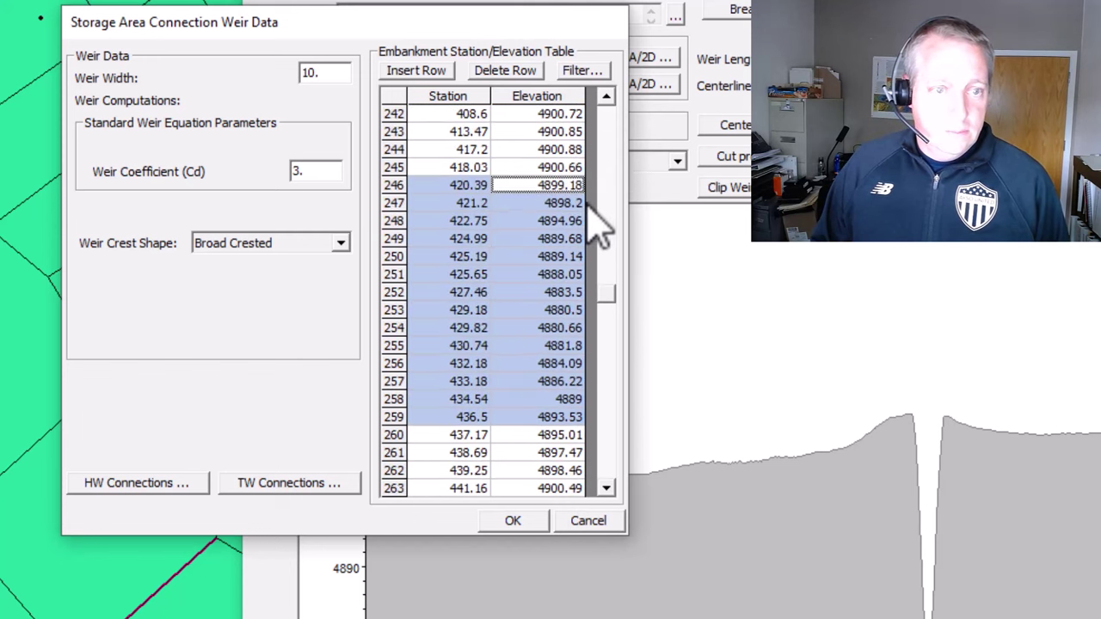
{"action": "left_click", "coordinate": [394, 185]}
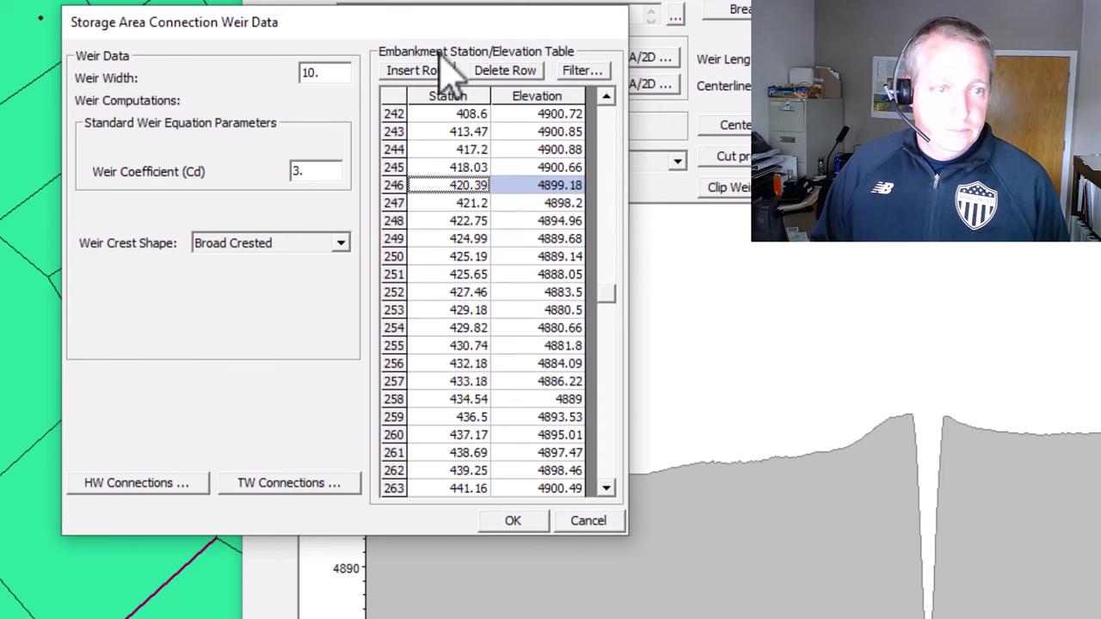
{"action": "left_click", "coordinate": [505, 71]}
{"action": "left_click", "coordinate": [505, 71]}
{"action": "left_click", "coordinate": [505, 71]}
{"action": "left_click", "coordinate": [505, 71]}
{"action": "left_click", "coordinate": [505, 70]}
{"action": "left_click", "coordinate": [505, 71]}
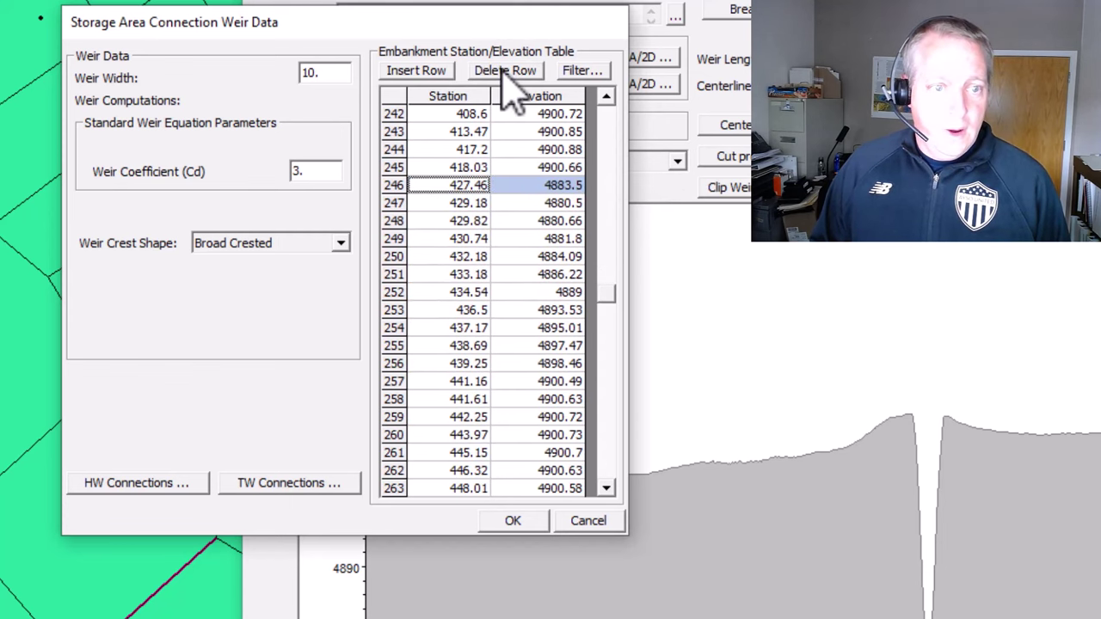
{"action": "left_click", "coordinate": [573, 167]}
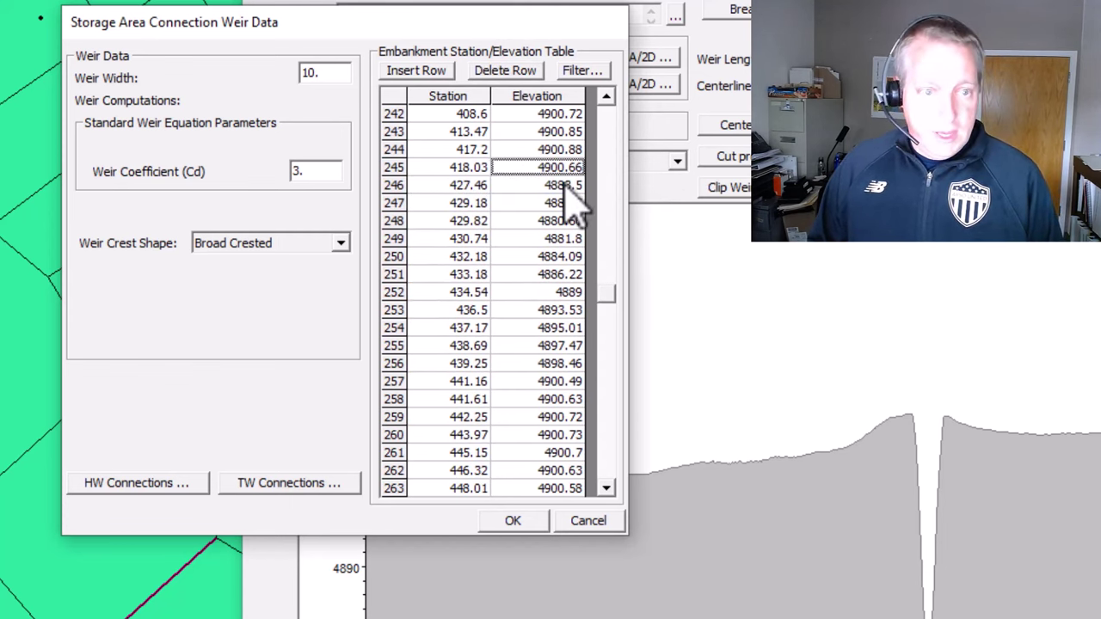
- Overwrite the next seven notch elevations through row 252 with 4900.66 and accept
{"action": "left_click", "coordinate": [571, 185]}
{"action": "key", "text": "ctrl+v"}
{"action": "left_click", "coordinate": [568, 203]}
{"action": "key", "text": "ctrl+v"}
{"action": "left_click", "coordinate": [565, 221]}
{"action": "type", "text": "4900.66"}
{"action": "left_click", "coordinate": [571, 239]}
{"action": "type", "text": "4900.66"}
{"action": "left_click", "coordinate": [568, 256]}
{"action": "type", "text": "4900.66"}
{"action": "left_click", "coordinate": [570, 275]}
{"action": "type", "text": "4900.66"}
{"action": "left_click", "coordinate": [568, 291]}
{"action": "key", "text": "ctrl+v"}
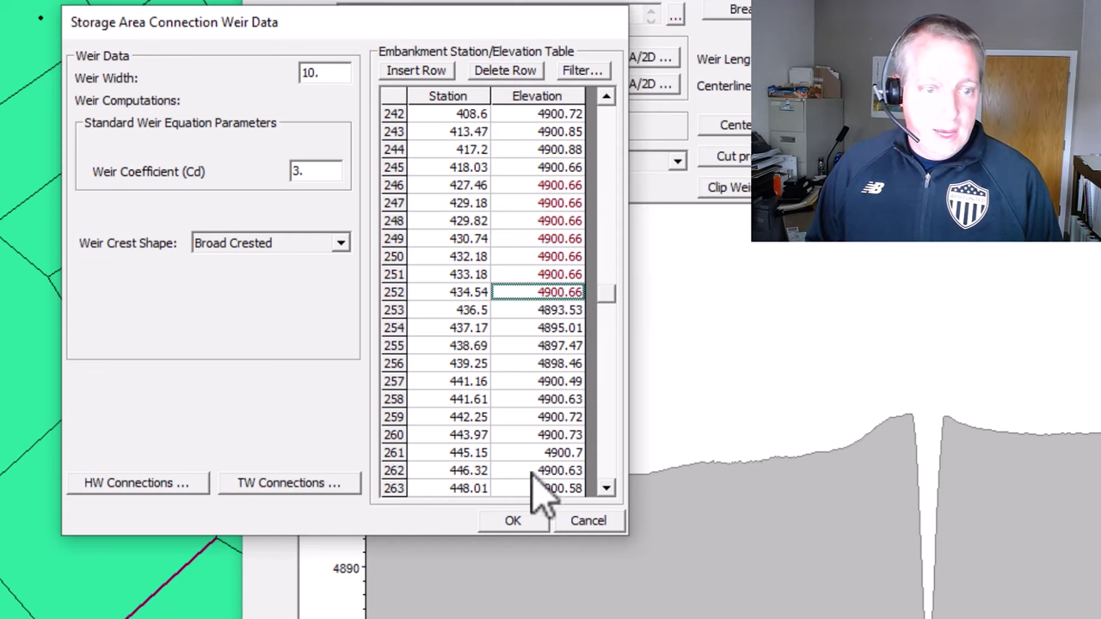
{"action": "left_click", "coordinate": [516, 521]}
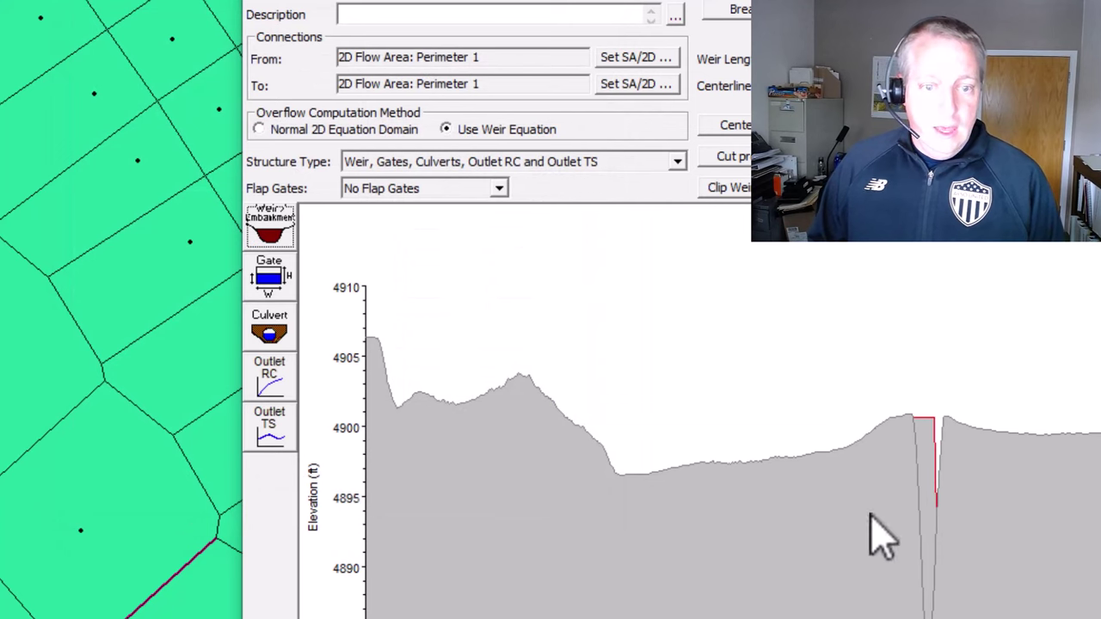
- Set the four remaining notch elevations after row 252 to 4900.66 and accept
{"action": "left_click", "coordinate": [269, 230]}
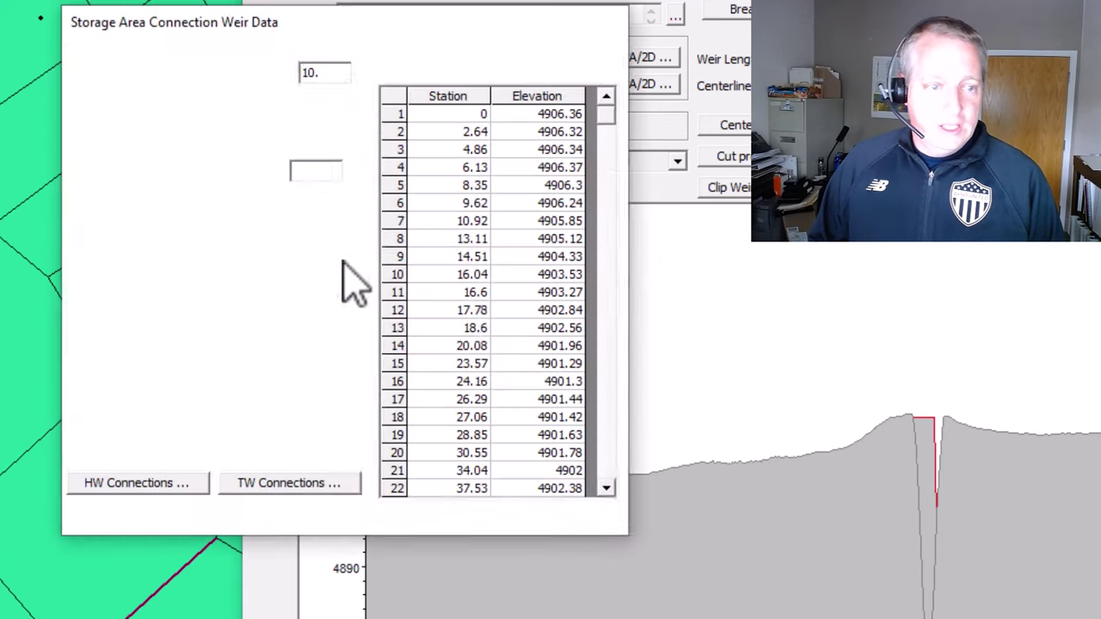
{"action": "scroll", "coordinate": [608, 300], "scroll_direction": "down", "scroll_amount": 14}
{"action": "left_click_drag", "start_coordinate": [591, 142], "coordinate": [608, 289]}
{"action": "left_click", "coordinate": [570, 386]}
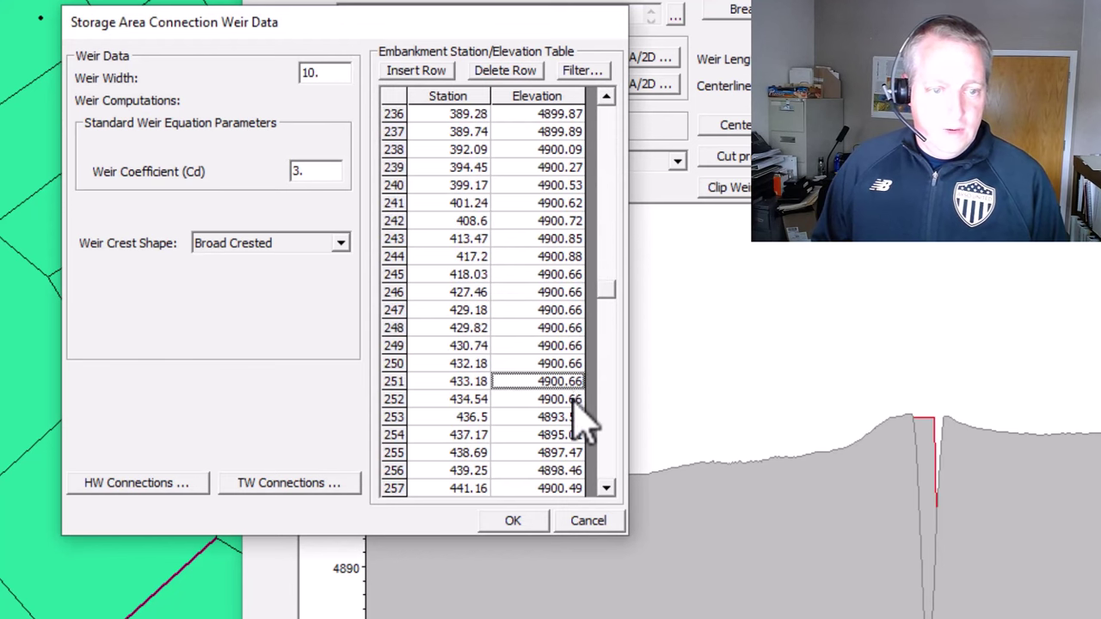
{"action": "left_click", "coordinate": [574, 399]}
{"action": "left_click", "coordinate": [568, 416]}
{"action": "type", "text": "4900.66"}
{"action": "left_click", "coordinate": [569, 434]}
{"action": "type", "text": "4900.66"}
{"action": "left_click", "coordinate": [575, 453]}
{"action": "type", "text": "4900.66"}
{"action": "left_click", "coordinate": [578, 470]}
{"action": "type", "text": "4900.66"}
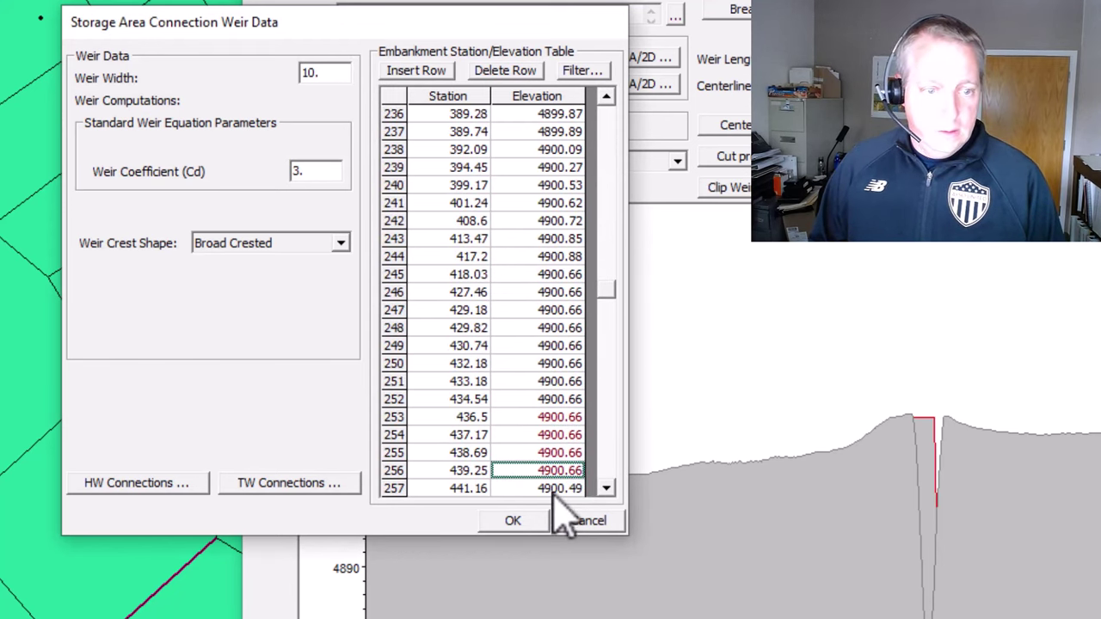
{"action": "left_click", "coordinate": [542, 521]}
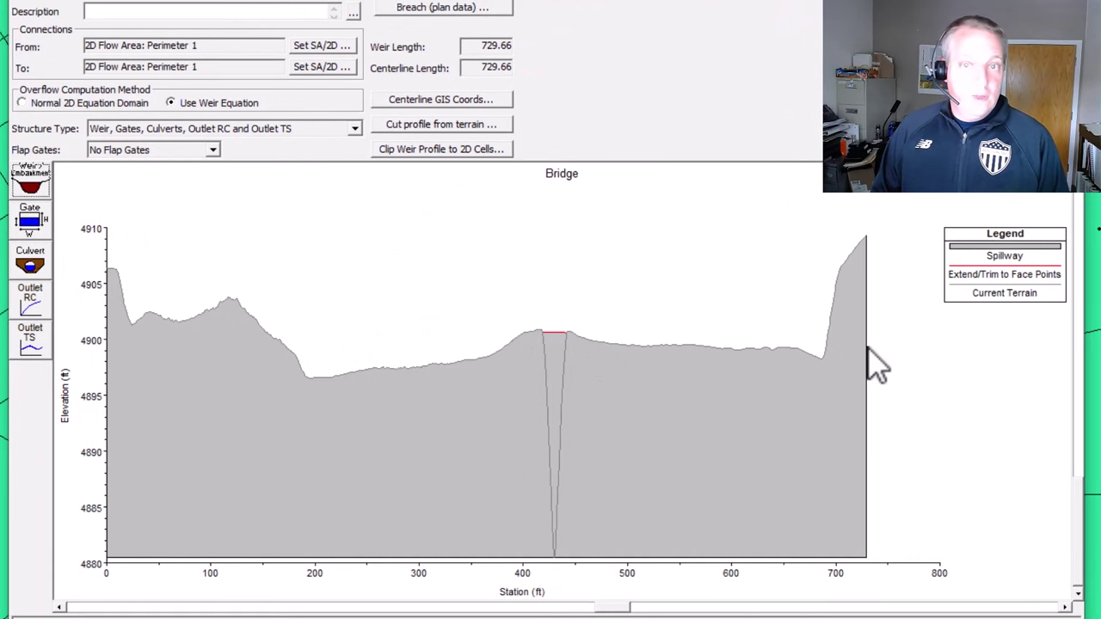
- Make the connection's culvert a box with span 12 and rise 18, checking channel depth on the plot
{"action": "left_click", "coordinate": [31, 263]}
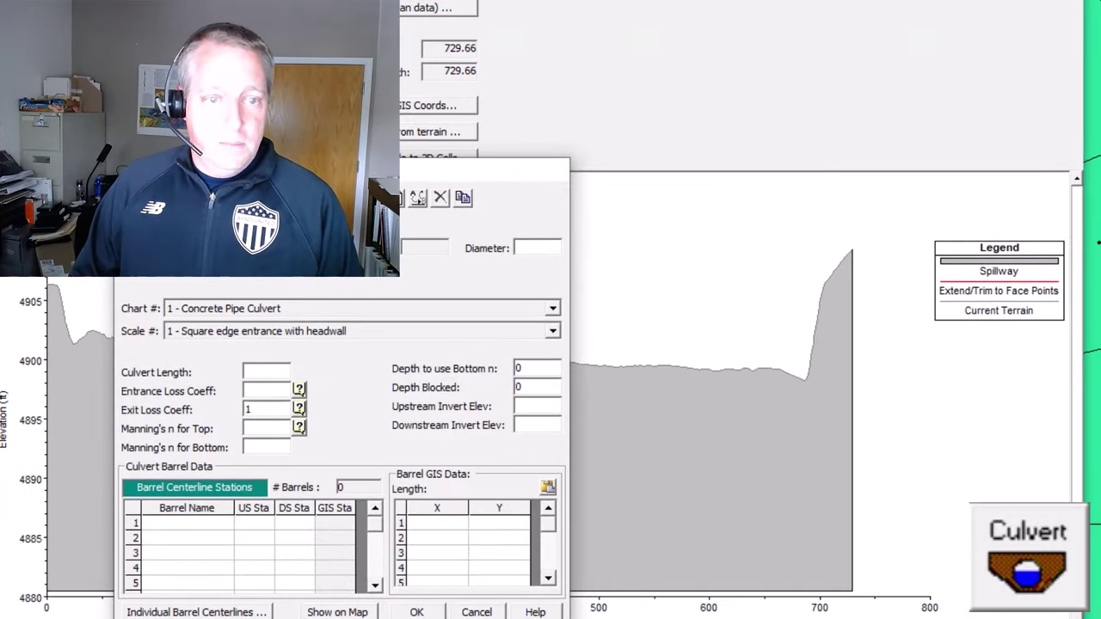
{"action": "left_click_drag", "start_coordinate": [328, 177], "coordinate": [834, 42]}
{"action": "left_click", "coordinate": [849, 109]}
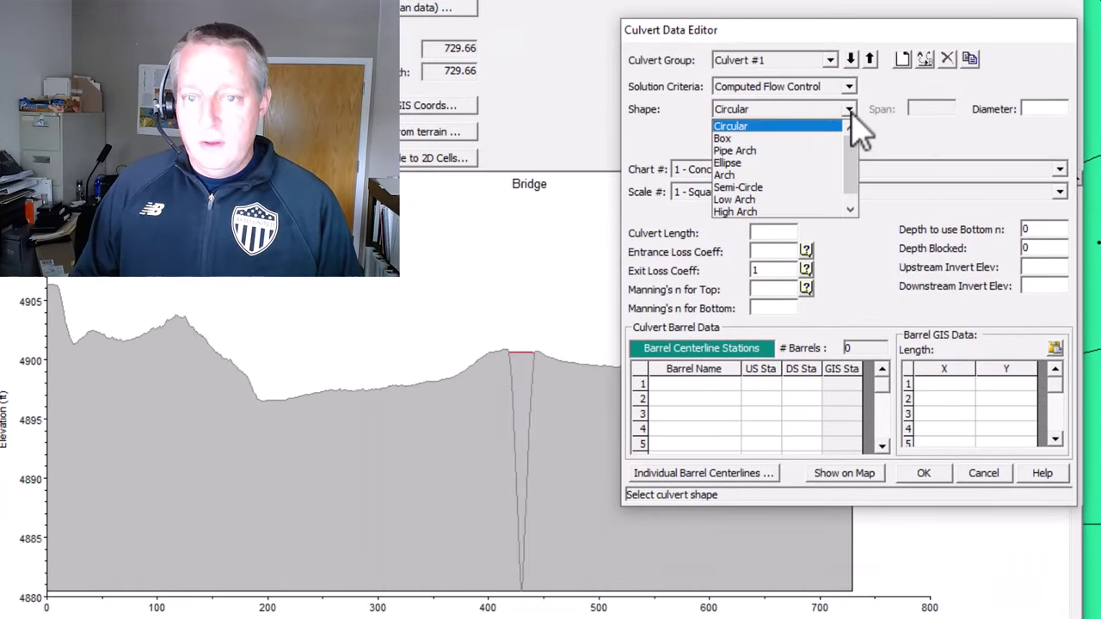
{"action": "left_click", "coordinate": [819, 139]}
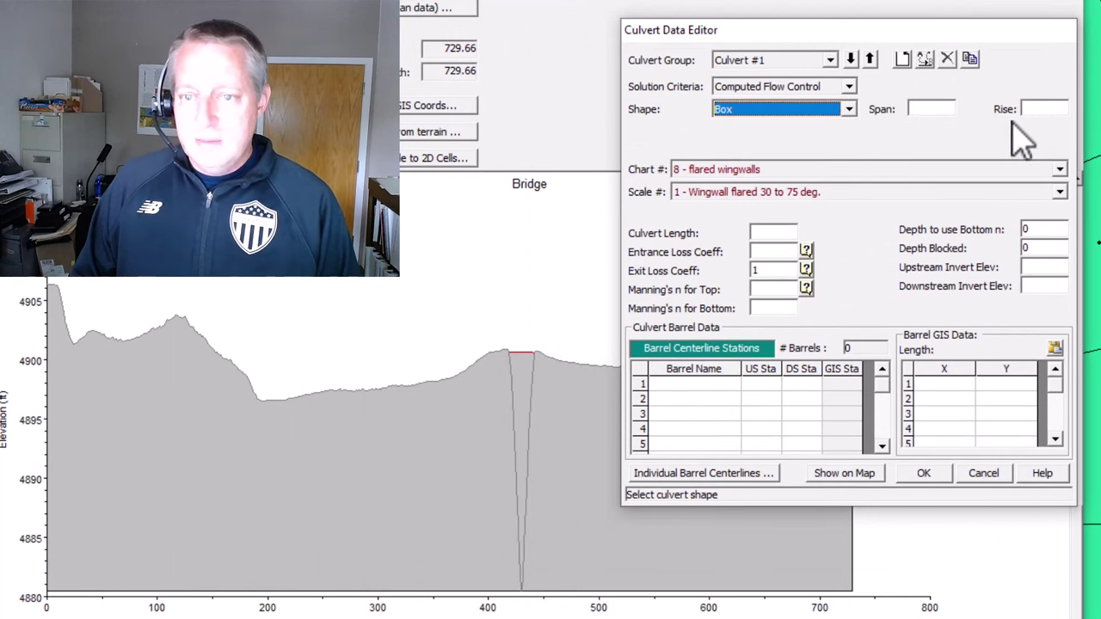
{"action": "left_click", "coordinate": [926, 110]}
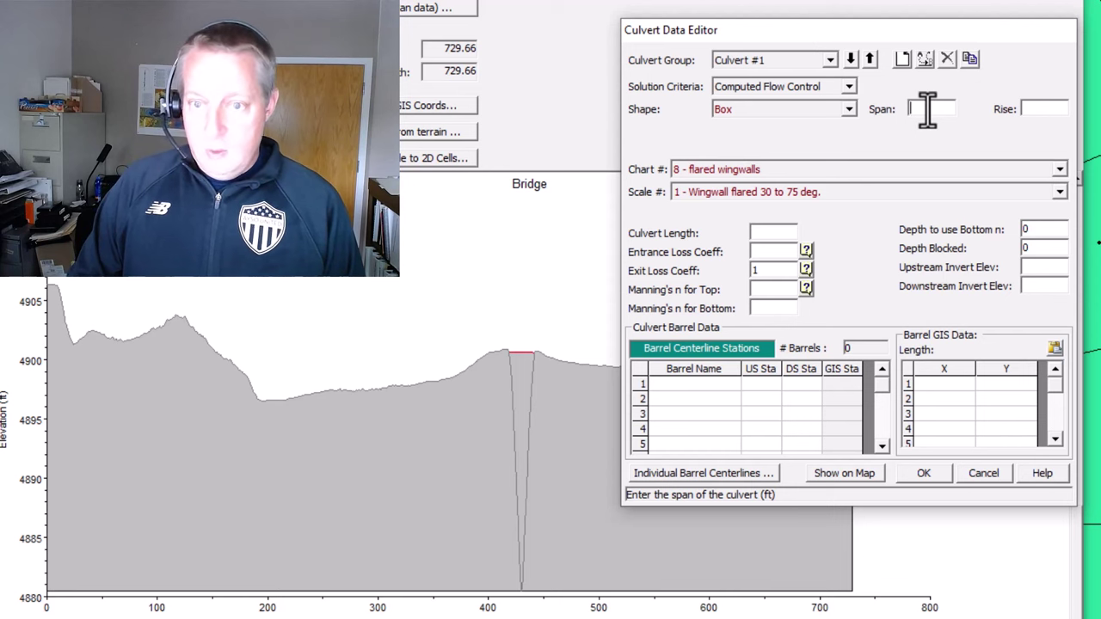
{"action": "type", "text": "12"}
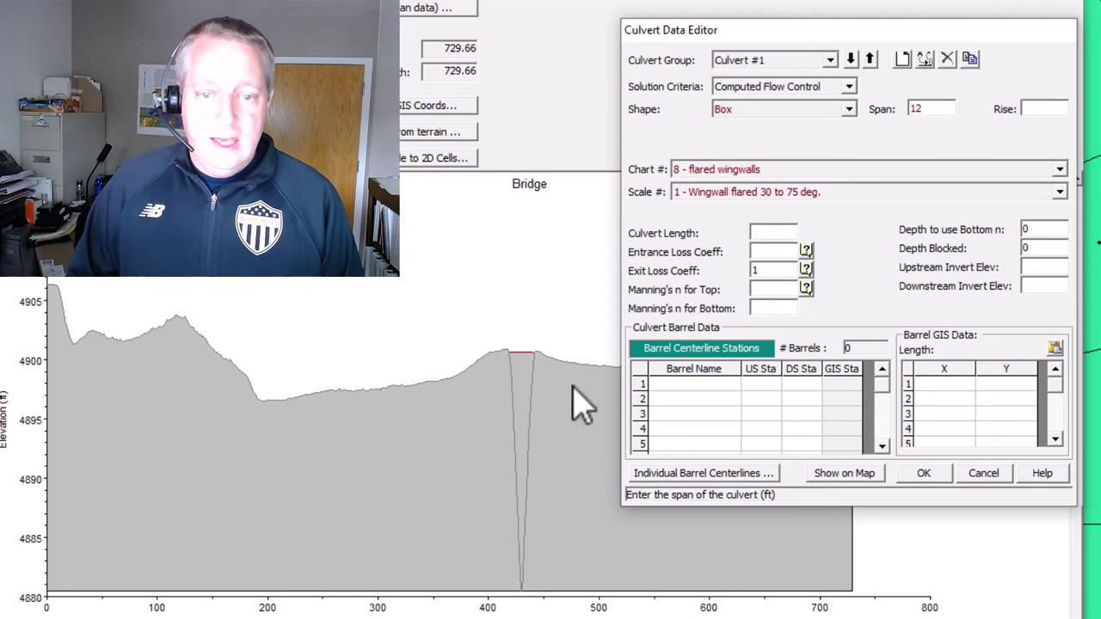
{"action": "left_click", "coordinate": [518, 286]}
{"action": "key", "text": "ctrl"}
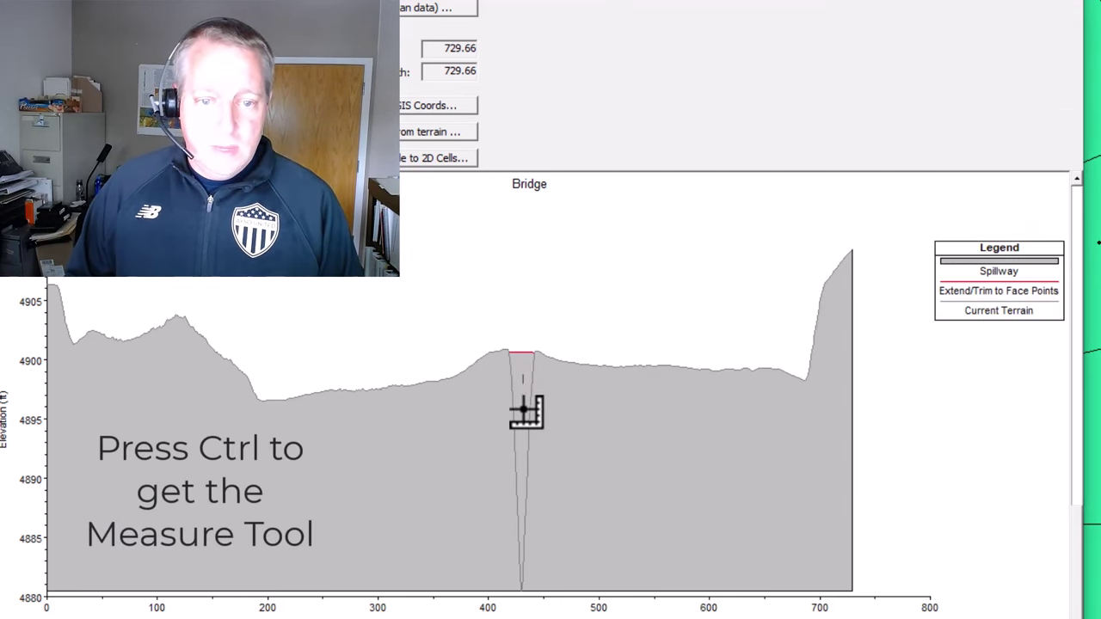
{"action": "left_click_drag", "start_coordinate": [512, 571], "coordinate": [523, 590]}
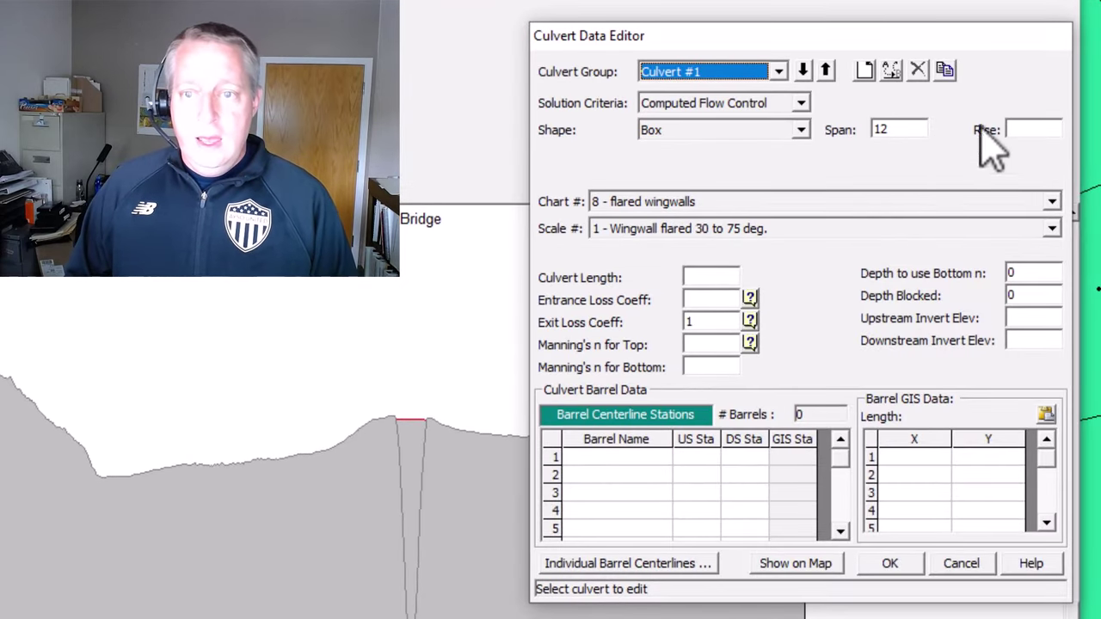
{"action": "left_click", "coordinate": [1020, 131]}
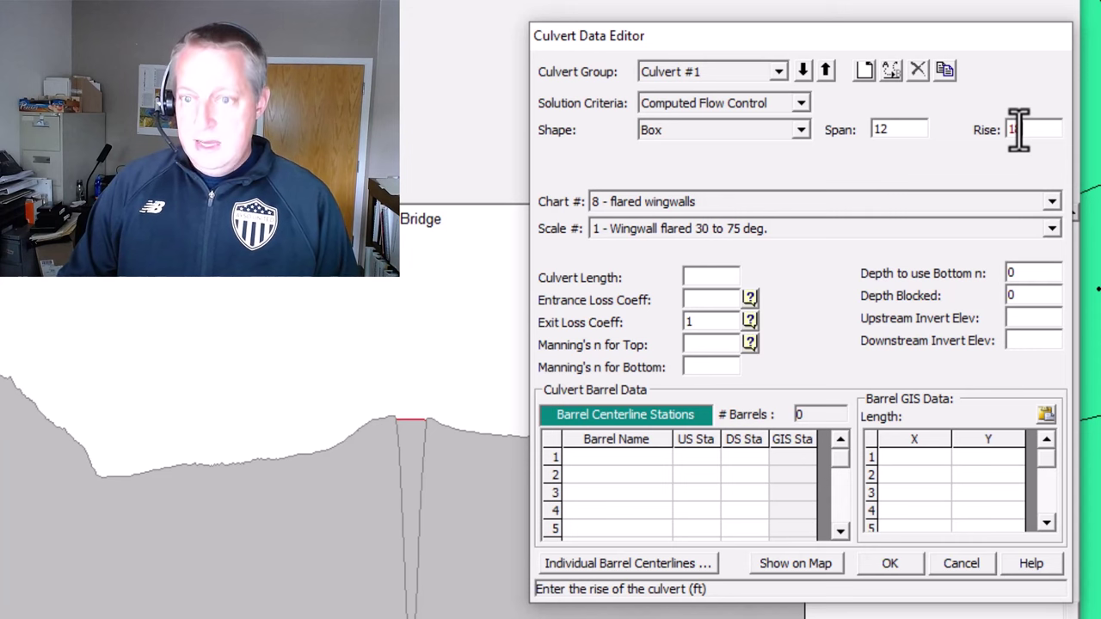
{"action": "type", "text": "18"}
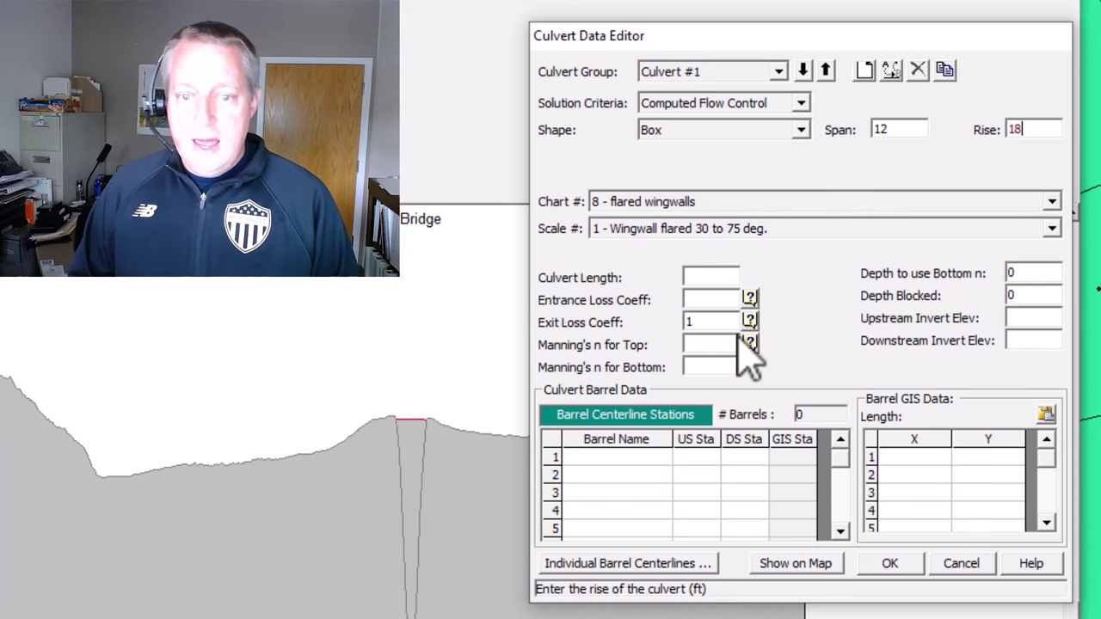
- Name the first barrel Main and enter 429 for its upstream and downstream stations
{"action": "left_click", "coordinate": [631, 460]}
{"action": "type", "text": "Main"}
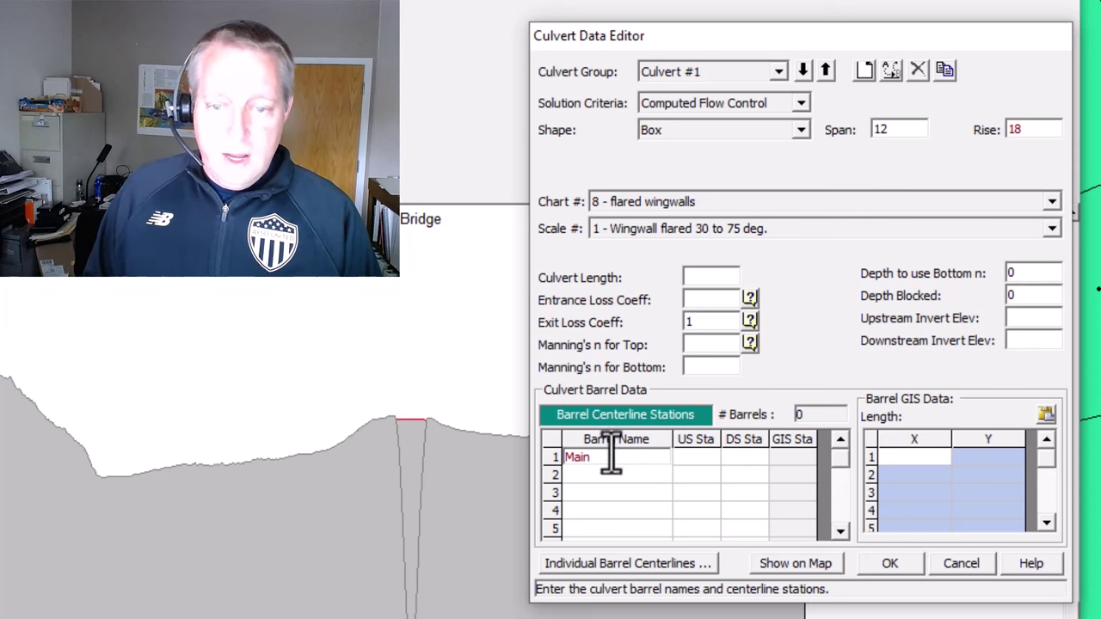
{"action": "left_click", "coordinate": [704, 458]}
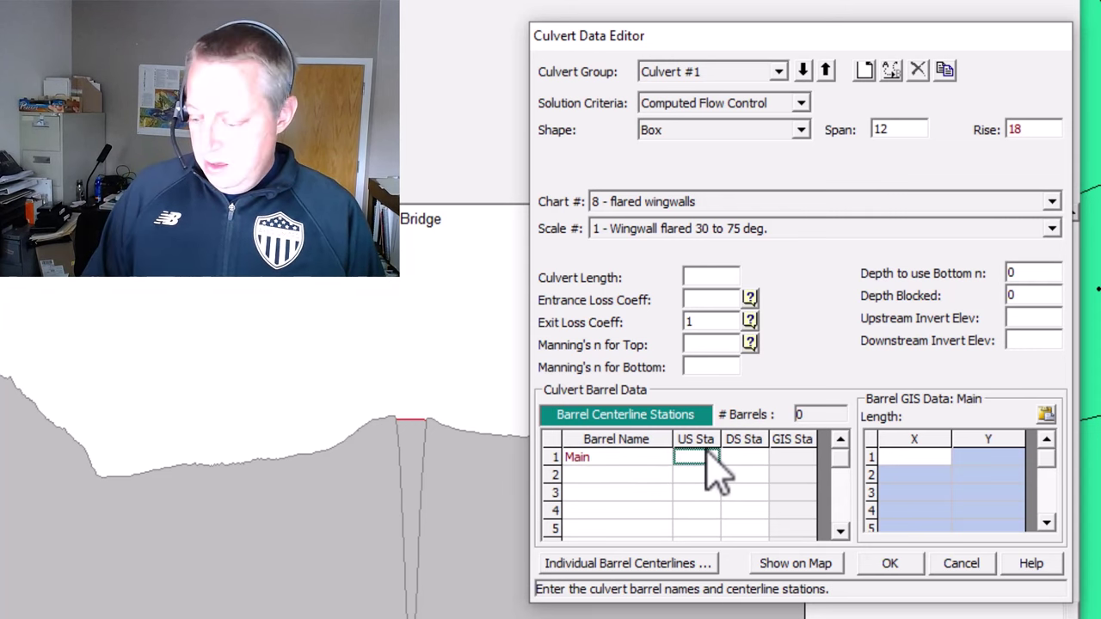
{"action": "type", "text": "429"}
{"action": "left_click", "coordinate": [741, 461]}
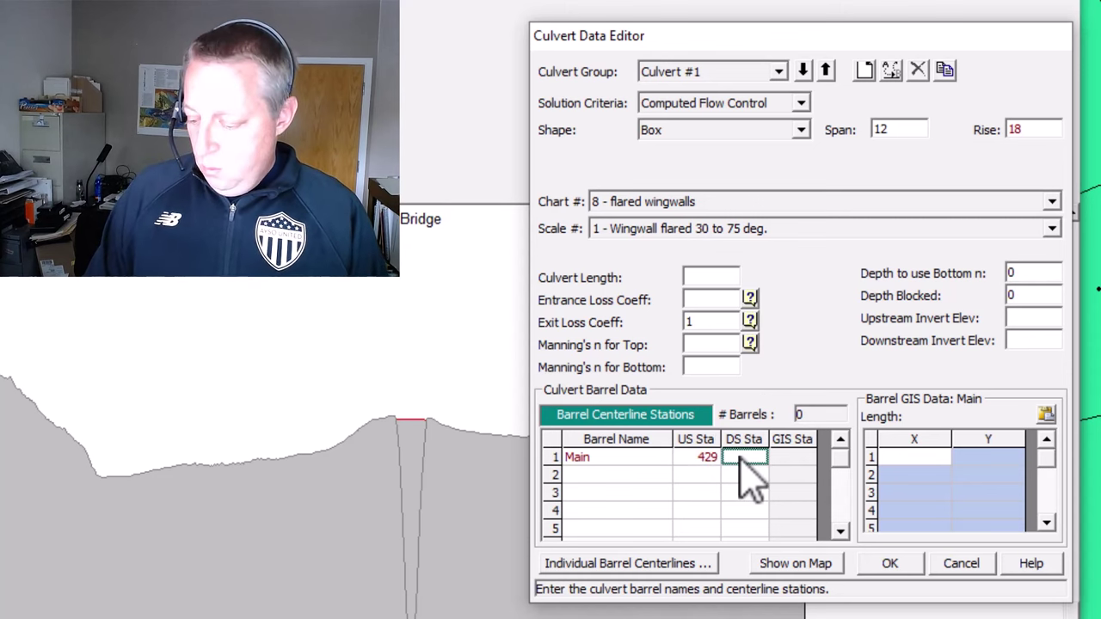
{"action": "type", "text": "429"}
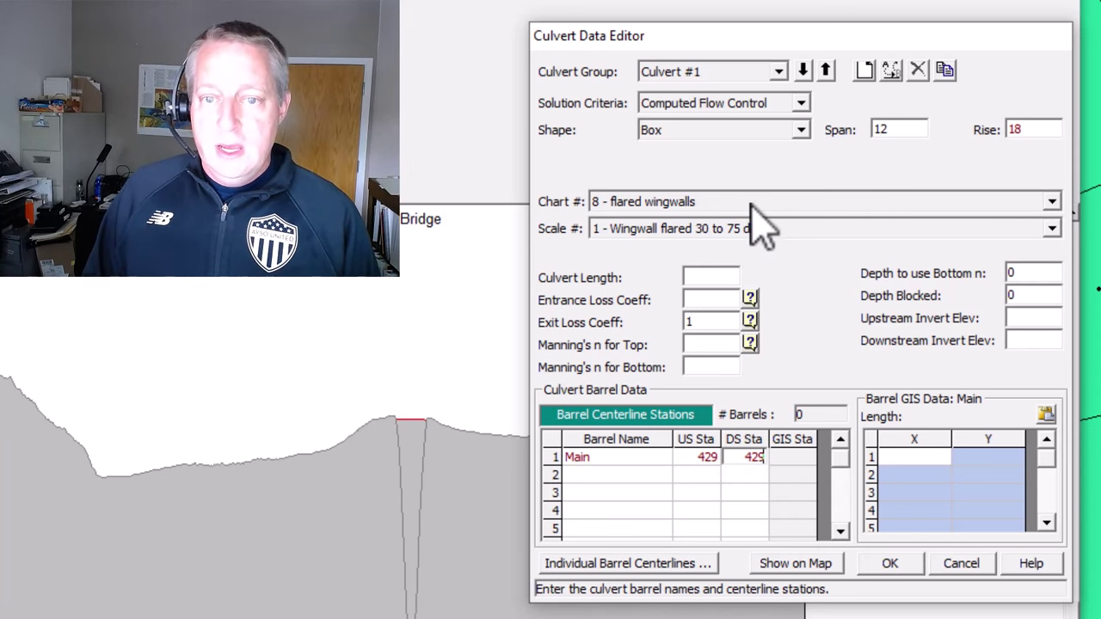
- Set both the upstream and downstream invert elevations to 4880.5
{"action": "left_click", "coordinate": [1022, 338]}
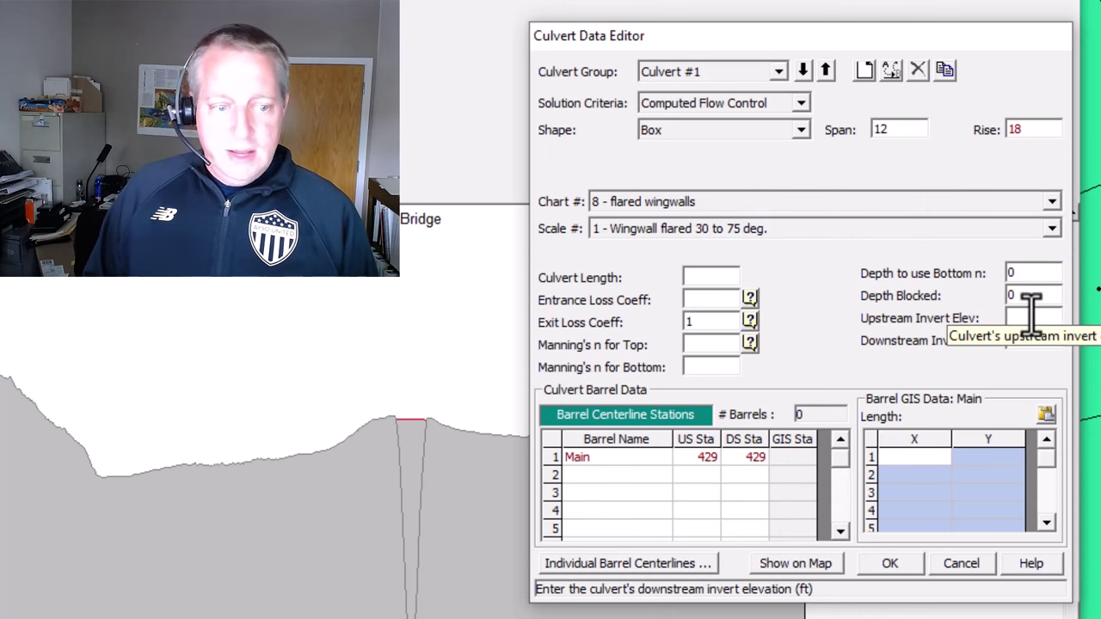
{"action": "left_click", "coordinate": [1031, 317]}
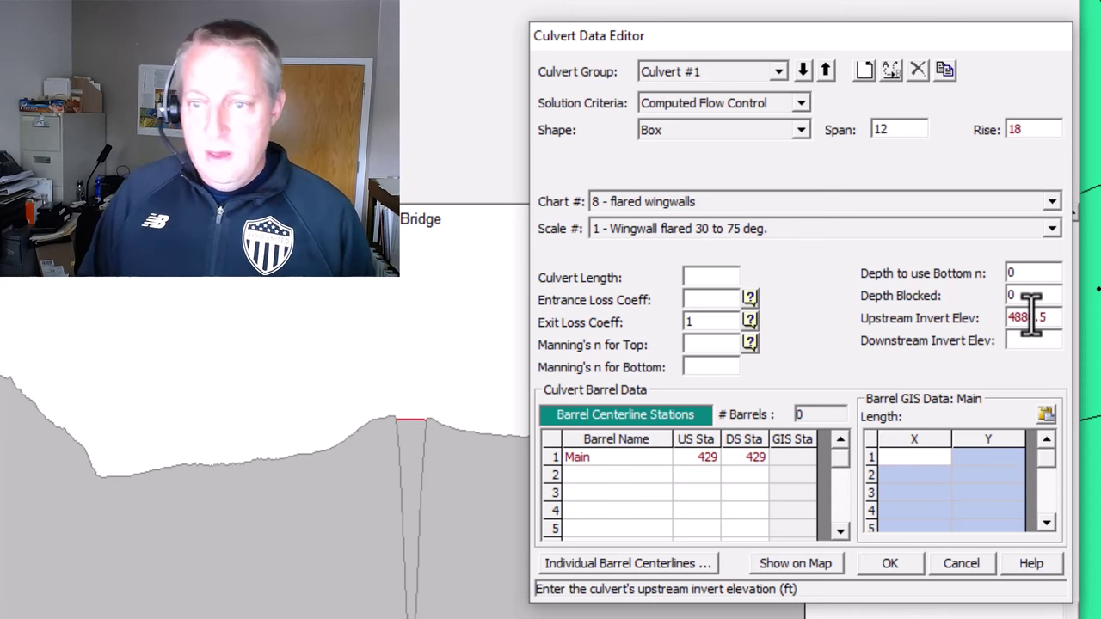
{"action": "left_click_drag", "start_coordinate": [1056, 320], "coordinate": [979, 319]}
{"action": "key", "text": "ctrl+c"}
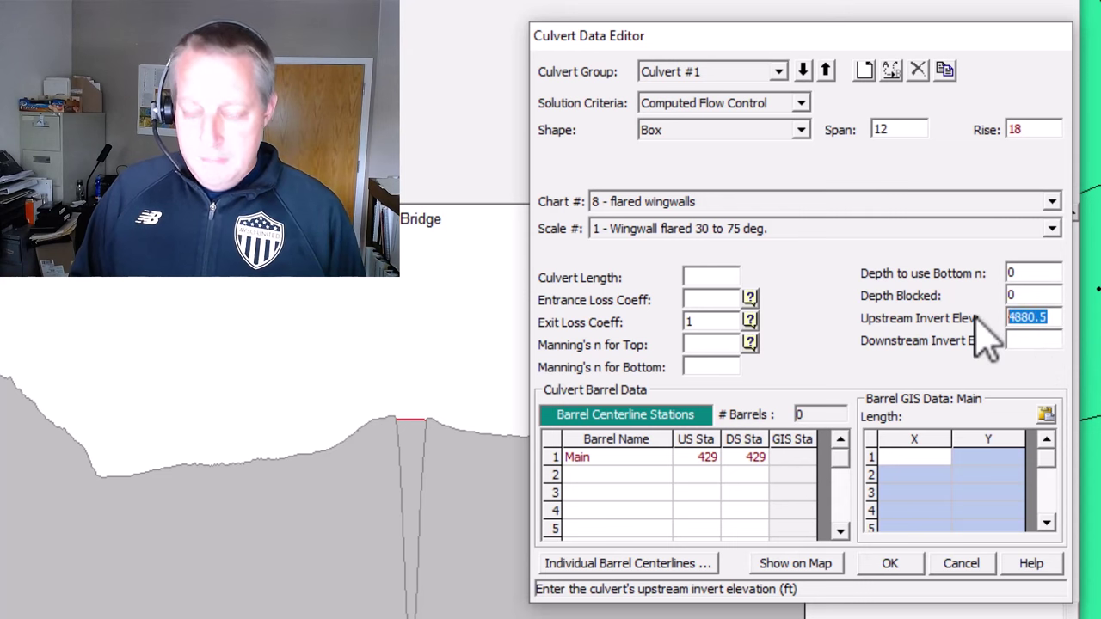
{"action": "left_click", "coordinate": [1023, 339]}
{"action": "key", "text": "ctrl+v"}
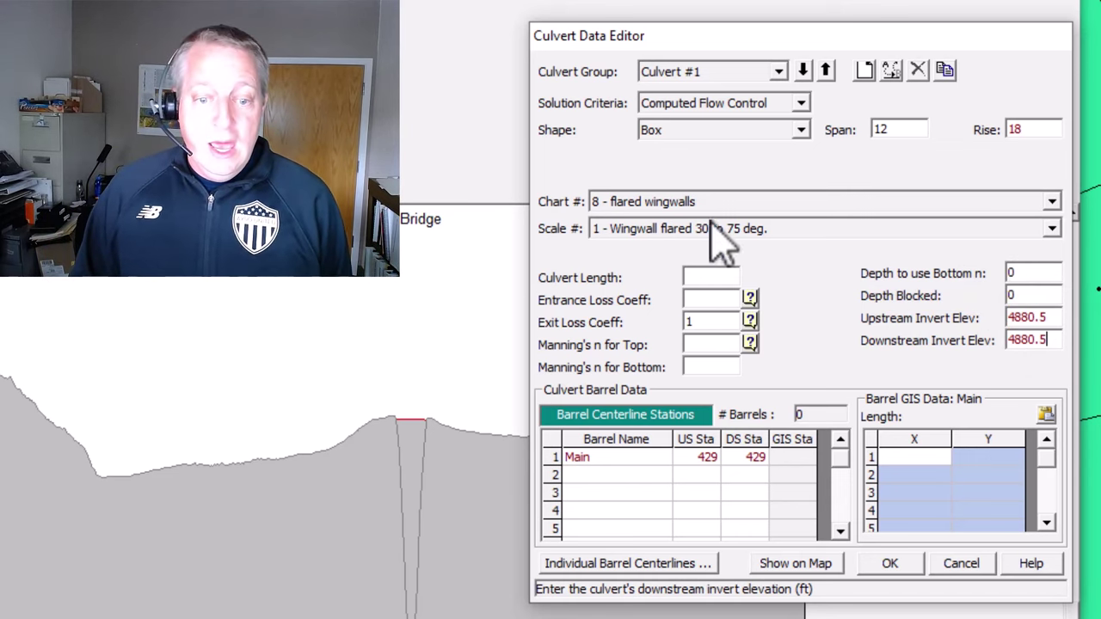
- Set culvert length 25, entrance loss 0.5, and Manning's n 0.025 for top and bottom
{"action": "left_click", "coordinate": [725, 277]}
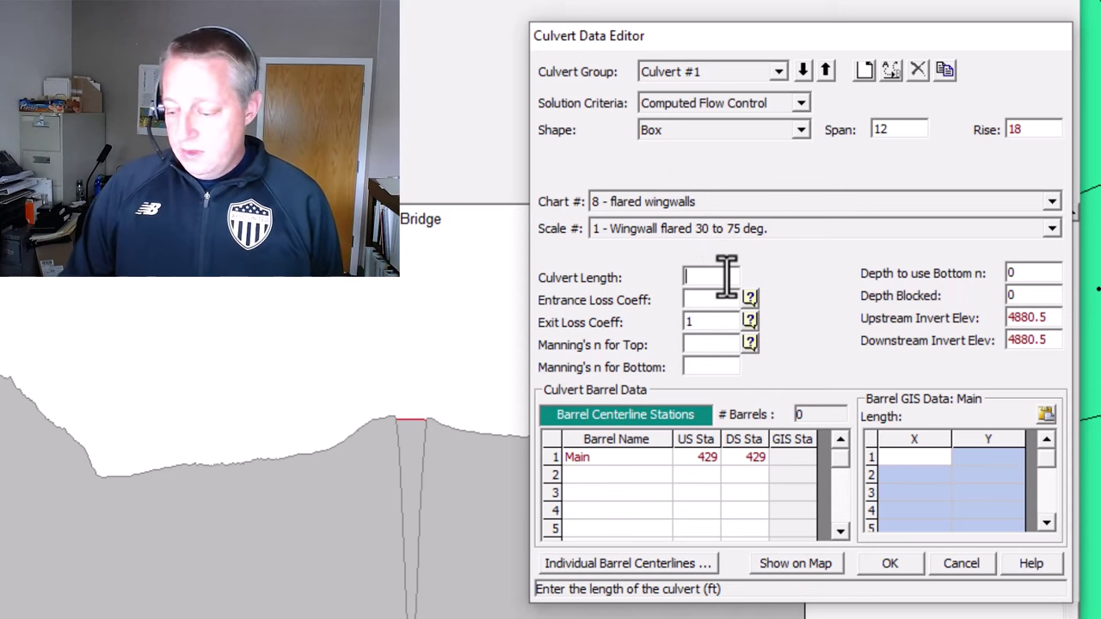
{"action": "type", "text": "25"}
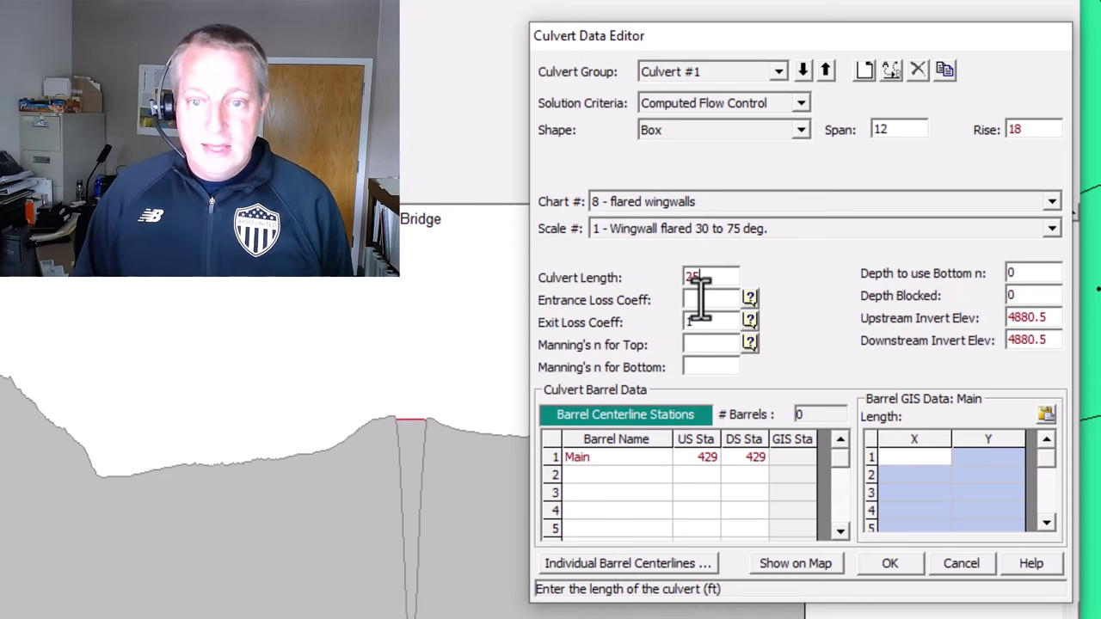
{"action": "left_click", "coordinate": [700, 298]}
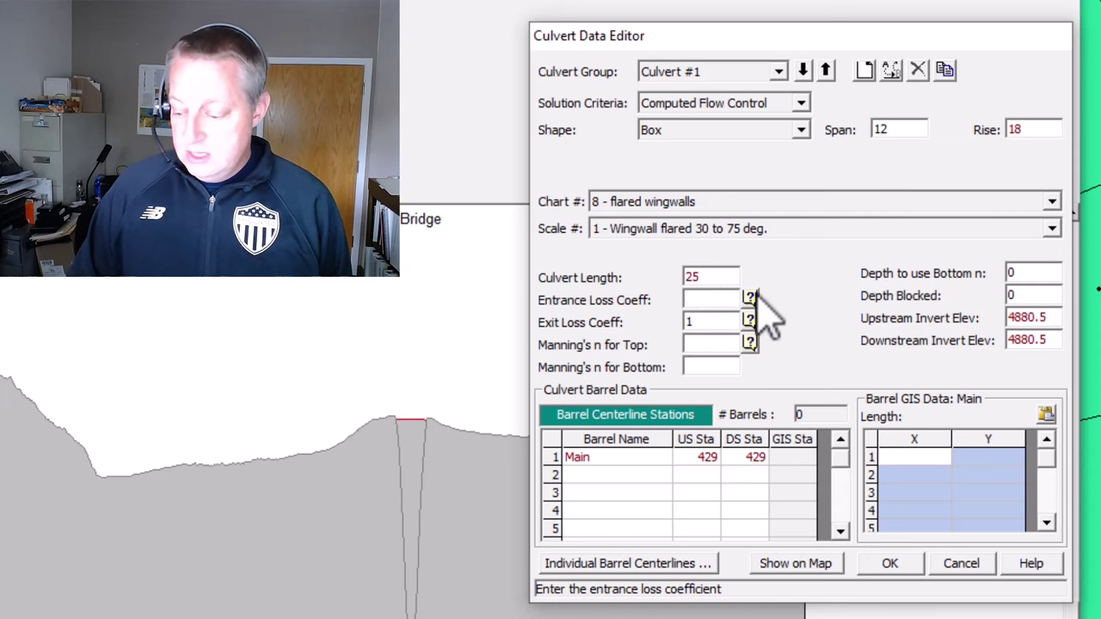
{"action": "left_click", "coordinate": [695, 344]}
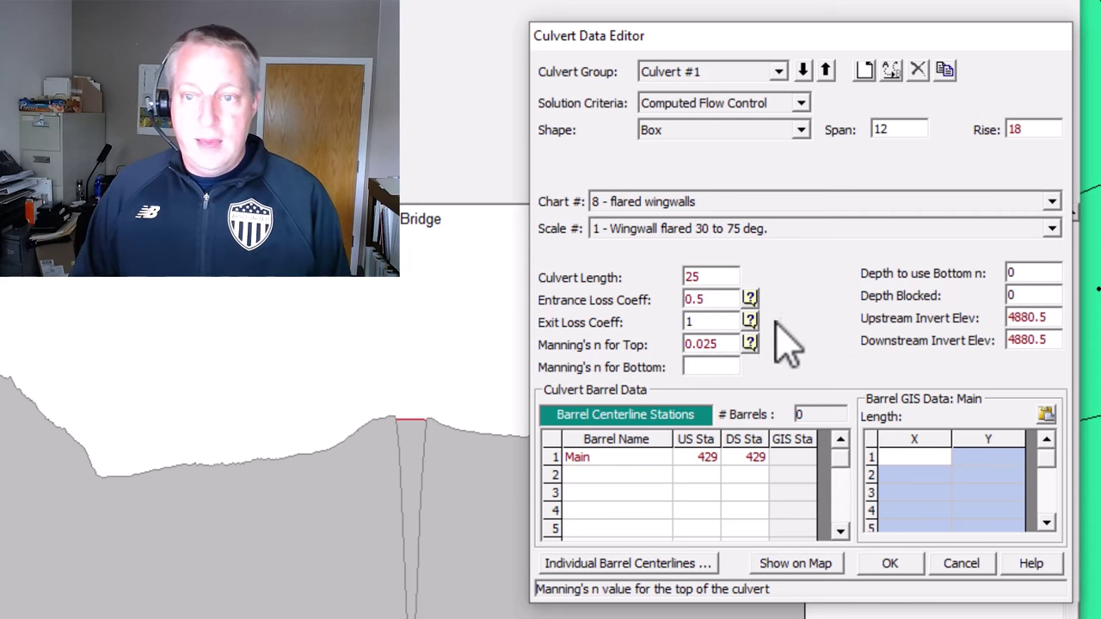
{"action": "left_click_drag", "start_coordinate": [719, 344], "coordinate": [634, 344]}
{"action": "key", "text": "ctrl+c"}
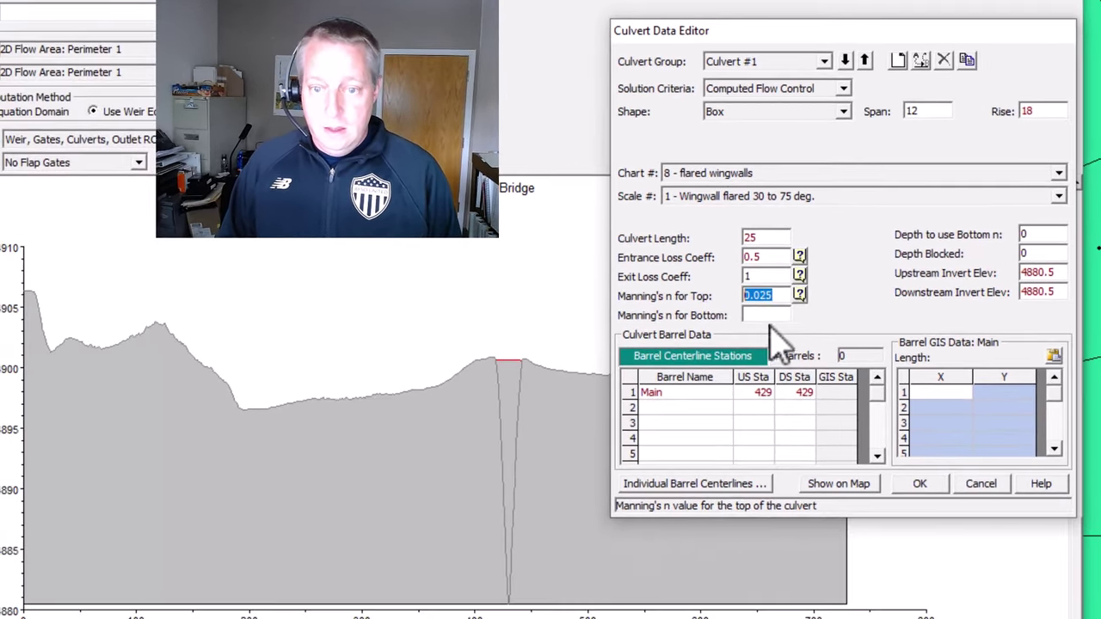
{"action": "left_click", "coordinate": [712, 368]}
{"action": "key", "text": "ctrl+v"}
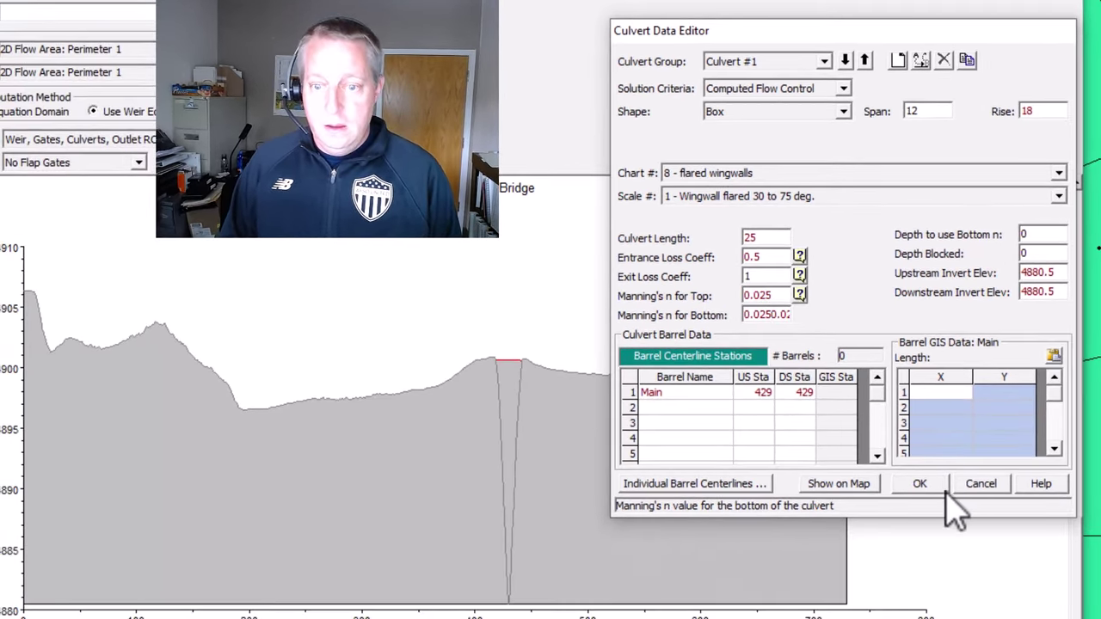
- Accept the culvert data and save the Structure 2 geometry
{"action": "left_click", "coordinate": [917, 485]}
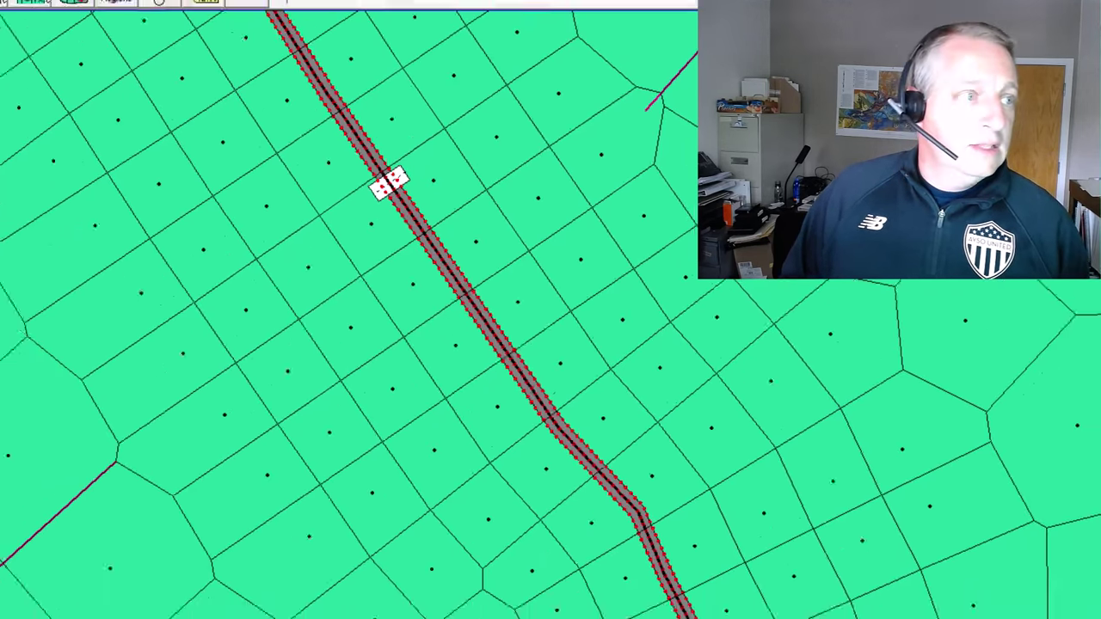
{"action": "left_click", "coordinate": [9, 30]}
{"action": "left_click", "coordinate": [34, 67]}
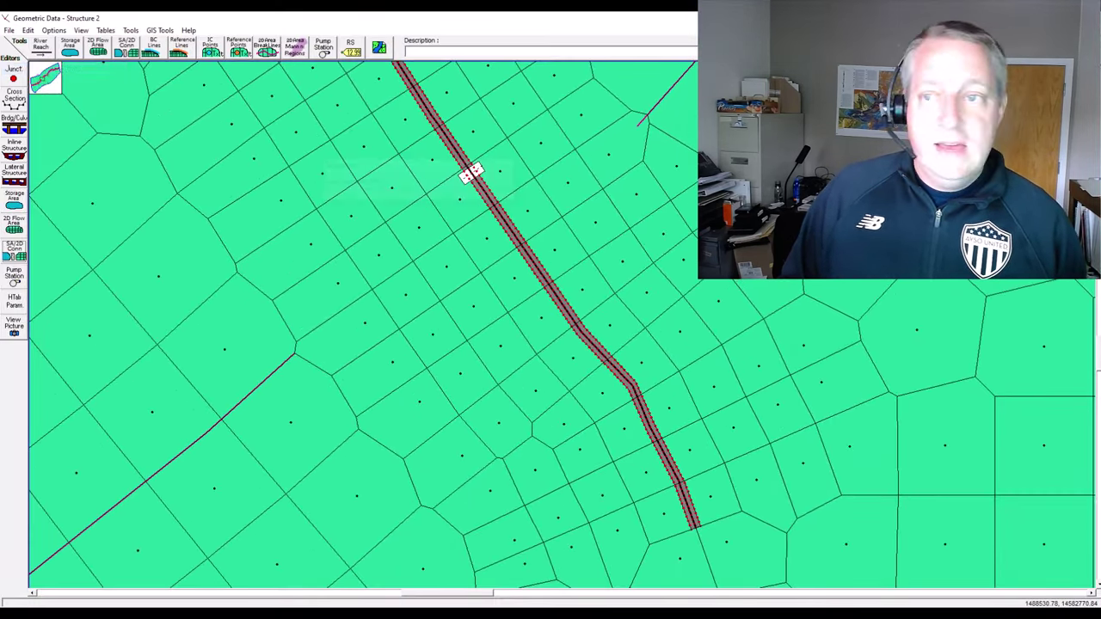
- Close the geometry editor, turn on Structure 2's SA/2D Connections and Culvert Barrels layers, and zoom to the culvert
{"action": "key", "text": "alt+F4"}
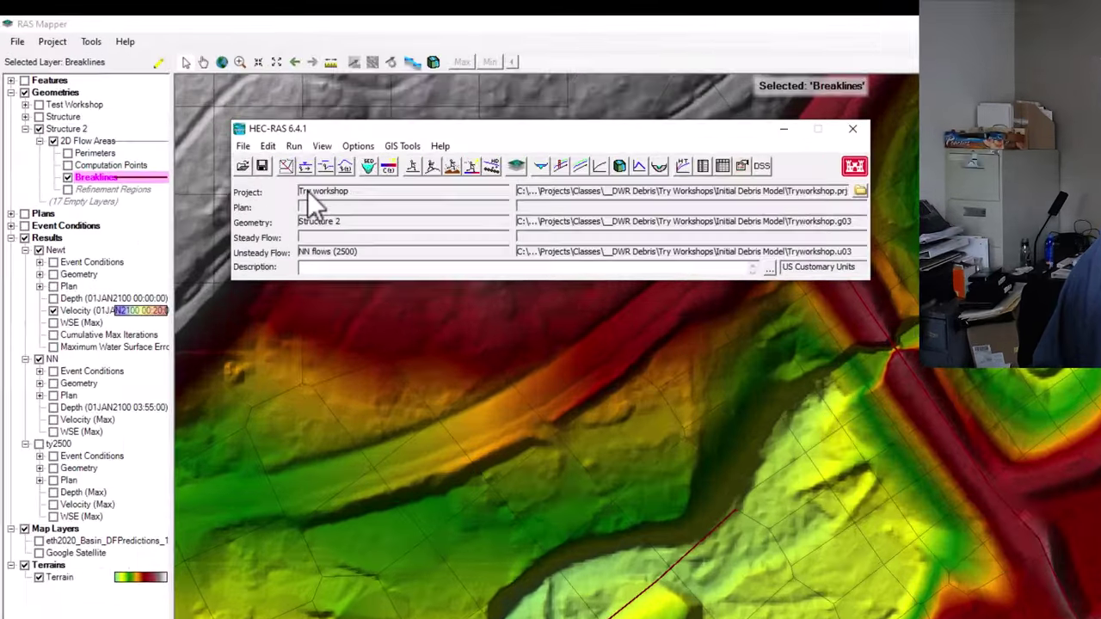
{"action": "left_click", "coordinate": [29, 106]}
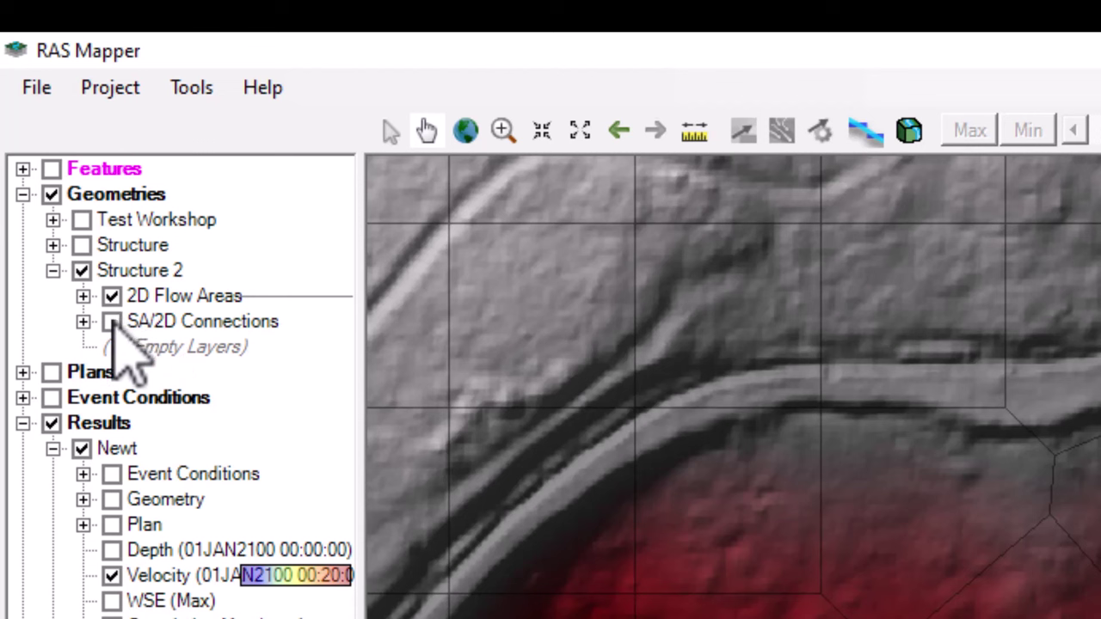
{"action": "left_click", "coordinate": [113, 323]}
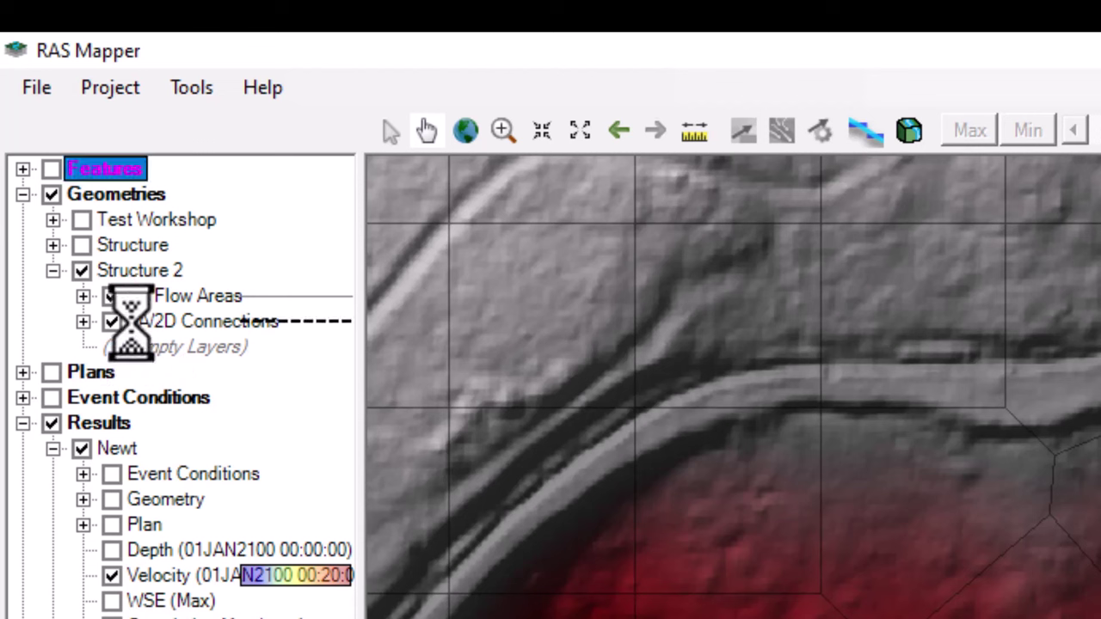
{"action": "left_click", "coordinate": [84, 322]}
{"action": "left_click", "coordinate": [140, 371]}
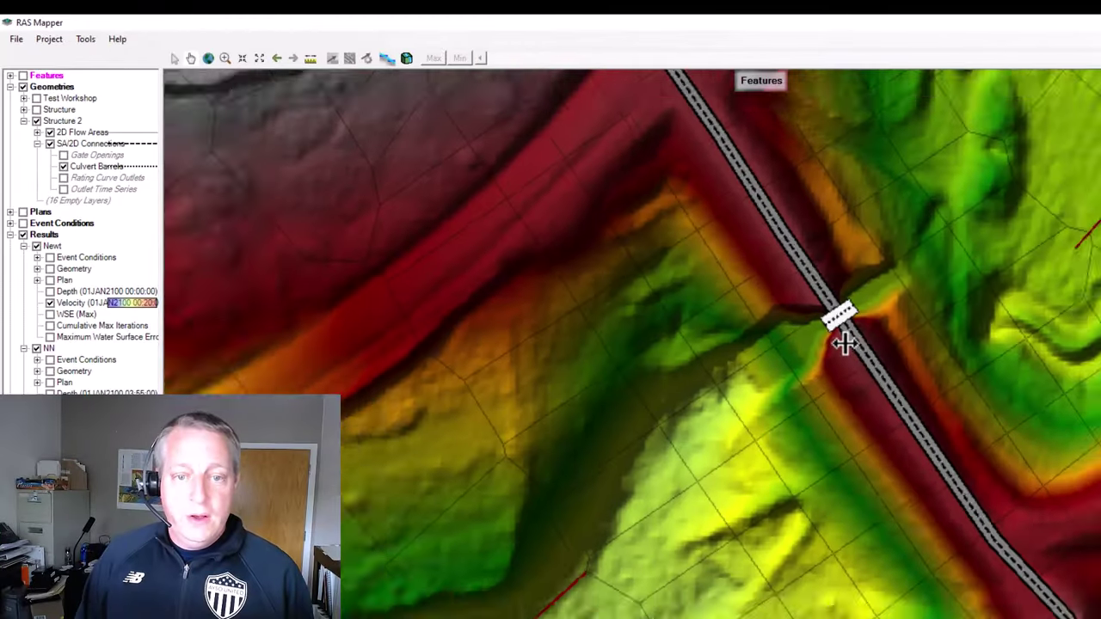
{"action": "scroll", "coordinate": [842, 342], "scroll_direction": "up", "scroll_amount": 3}
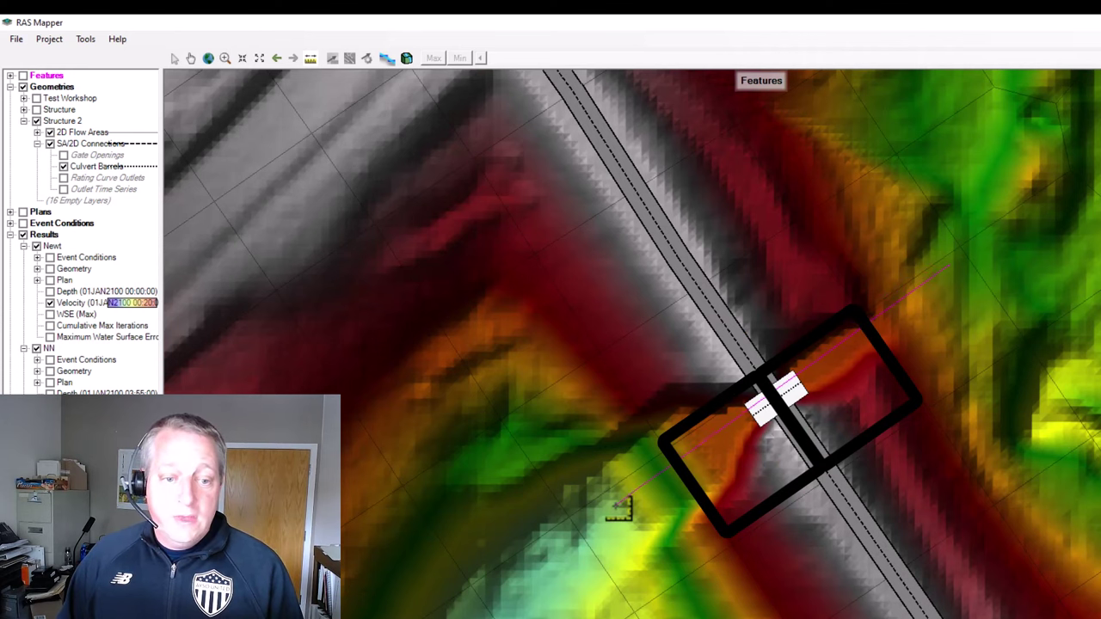
- Finish the 180.3-long barrel line between the deeper cells and copy its coordinates to the clipboard
{"action": "double_click", "coordinate": [607, 511]}
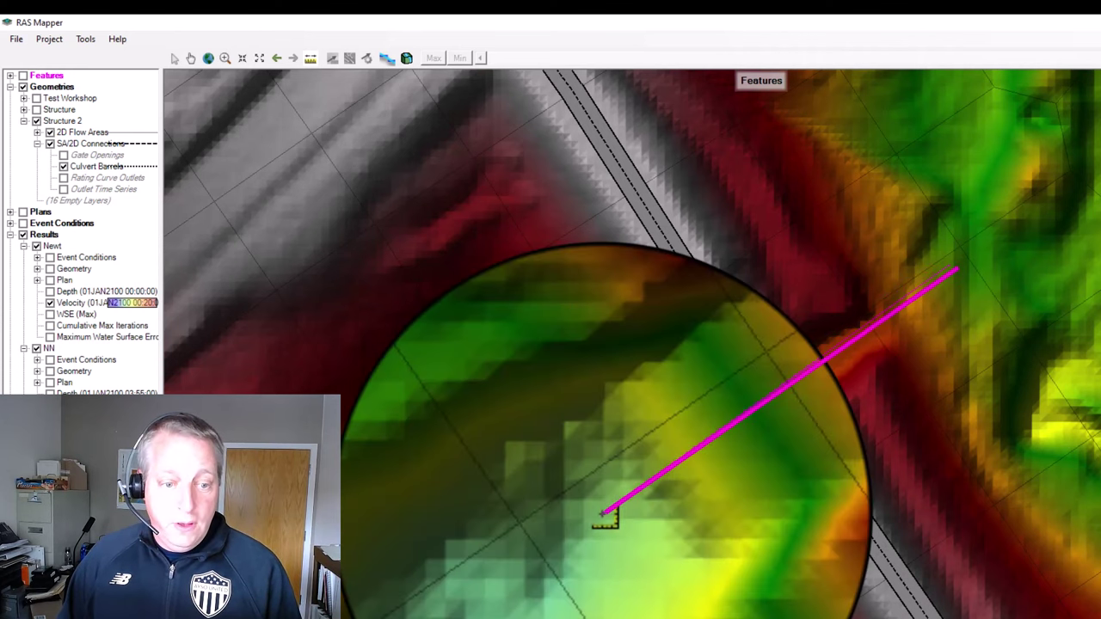
{"action": "right_click", "coordinate": [606, 511]}
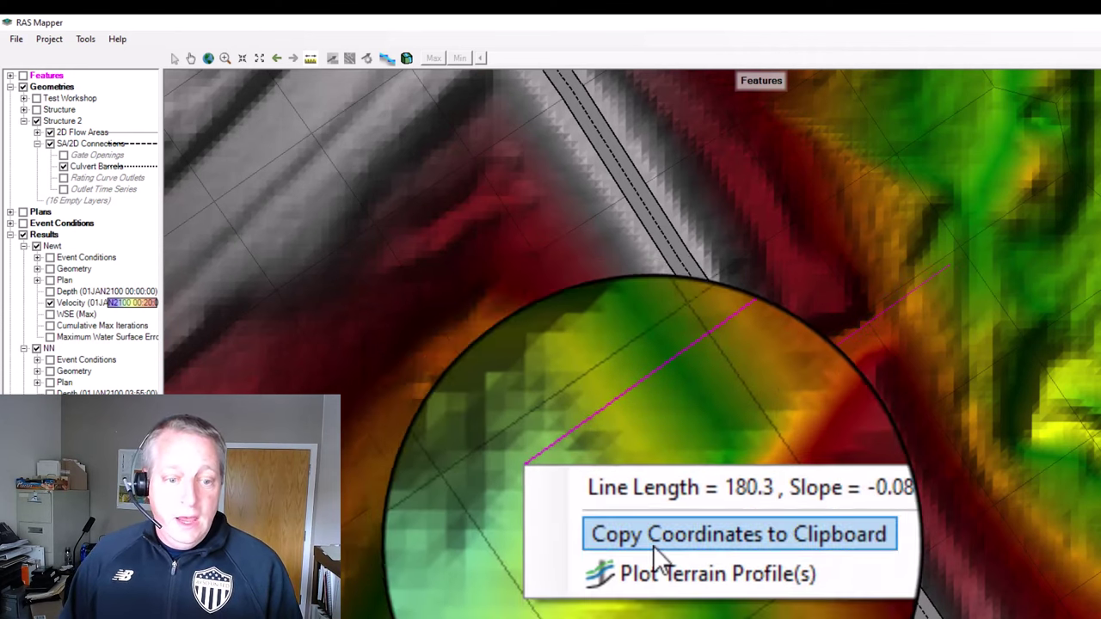
{"action": "left_click", "coordinate": [659, 545]}
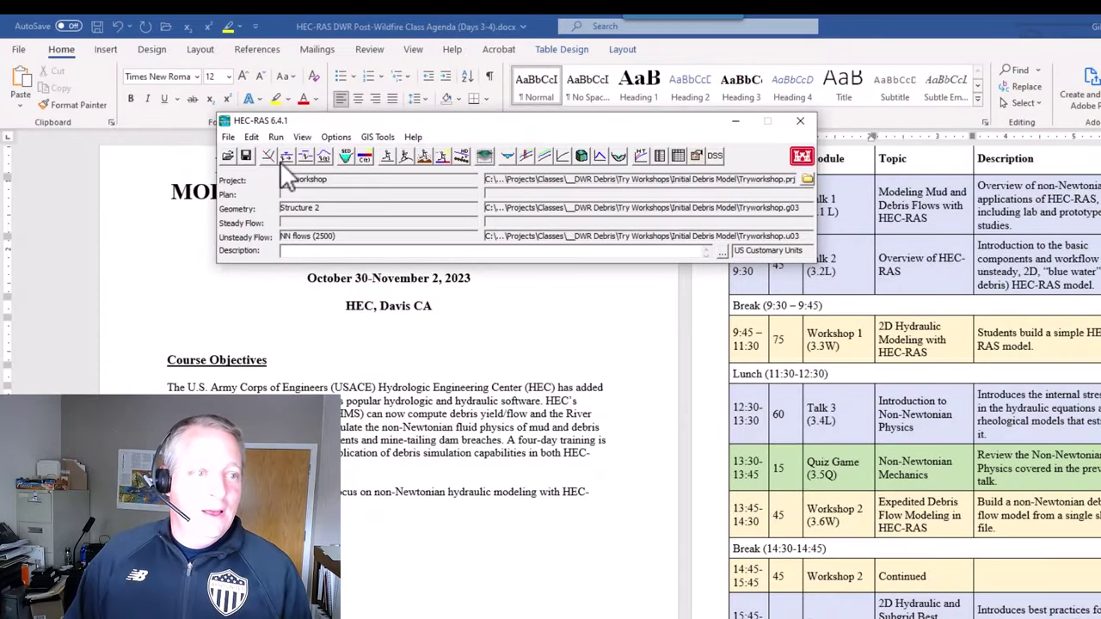
- Paste the copied coordinates into the Main culvert barrel's GIS X/Y table, making it 180.3 long
{"action": "left_click", "coordinate": [269, 157]}
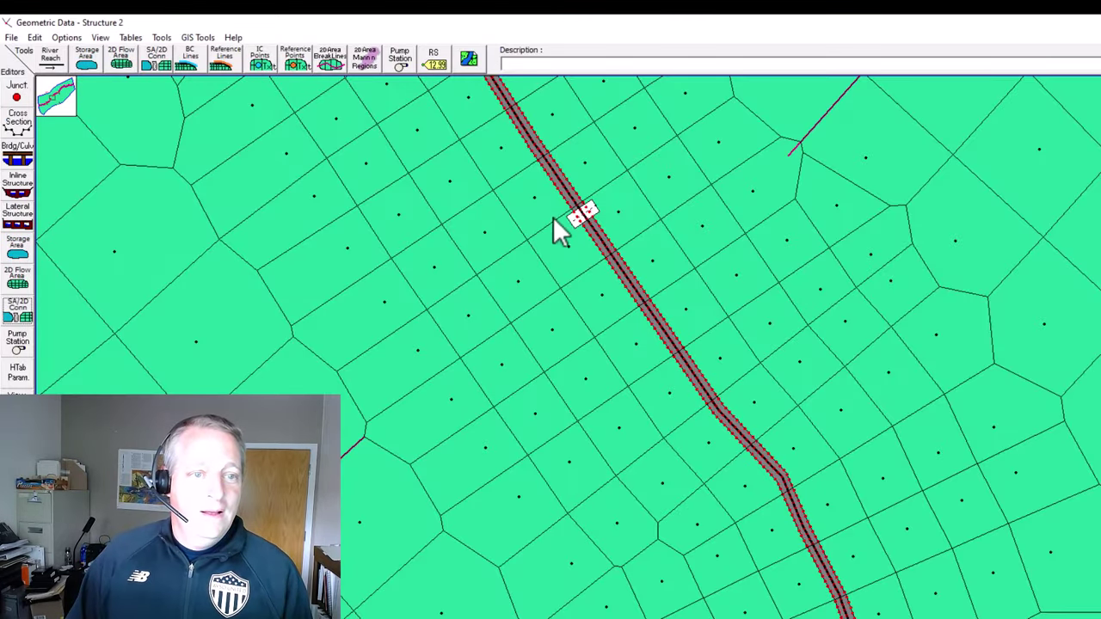
{"action": "left_click", "coordinate": [21, 314]}
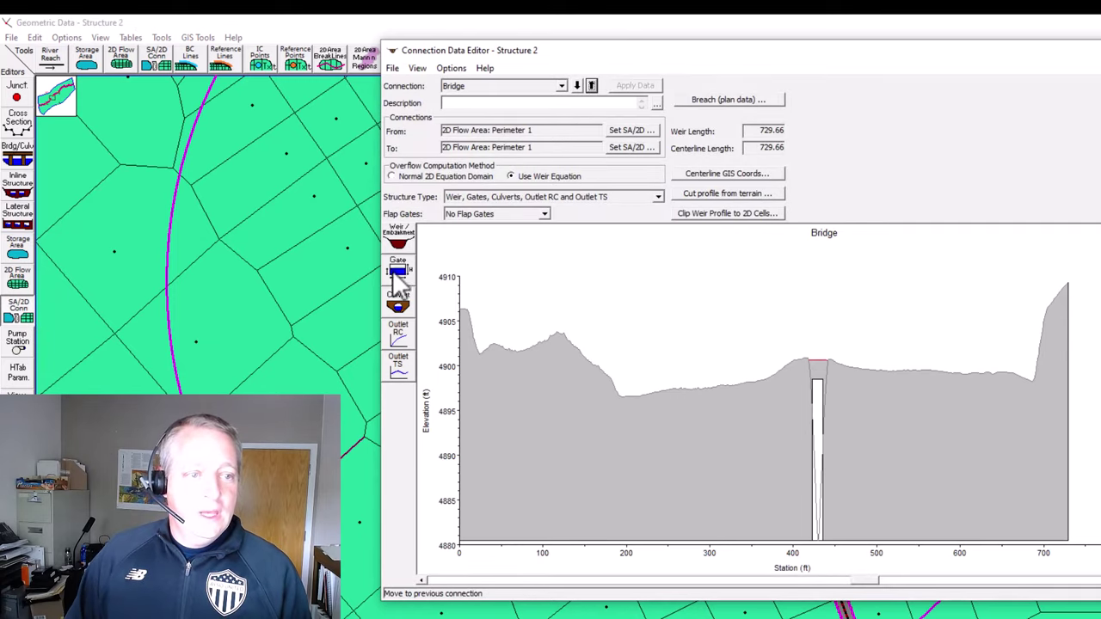
{"action": "left_click", "coordinate": [400, 313]}
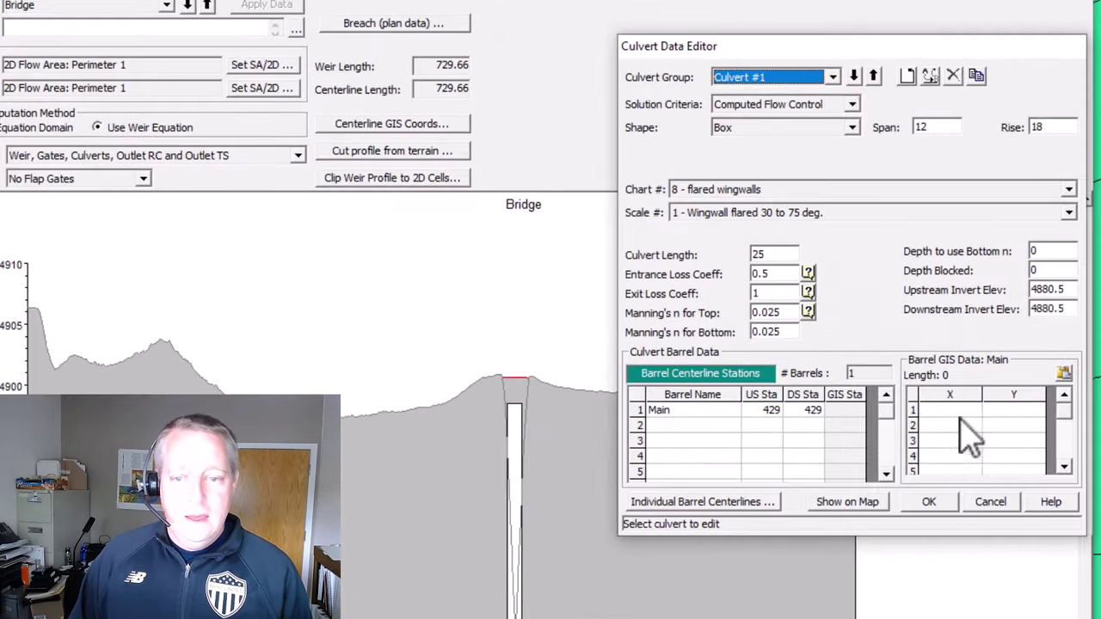
{"action": "left_click_drag", "start_coordinate": [950, 395], "coordinate": [1020, 397]}
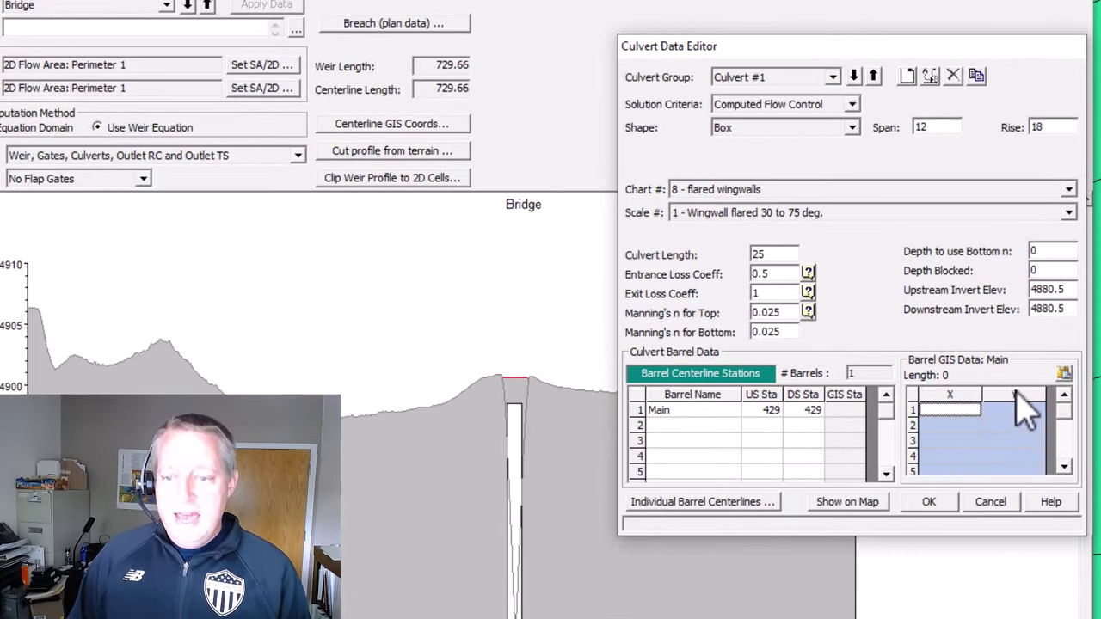
{"action": "left_click", "coordinate": [1064, 373]}
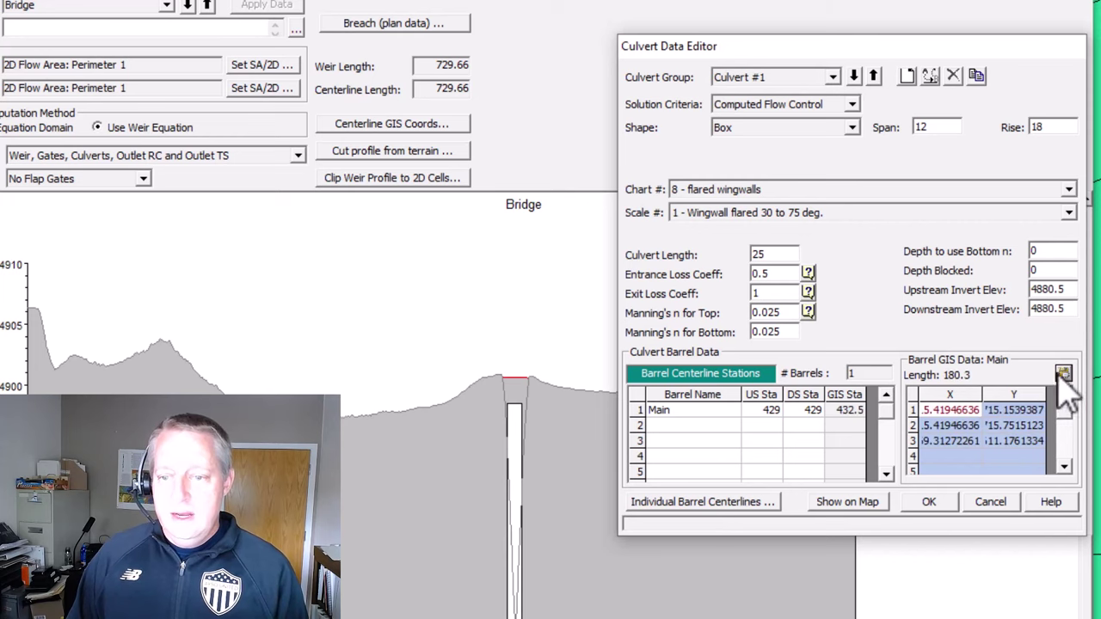
{"action": "left_click", "coordinate": [929, 502]}
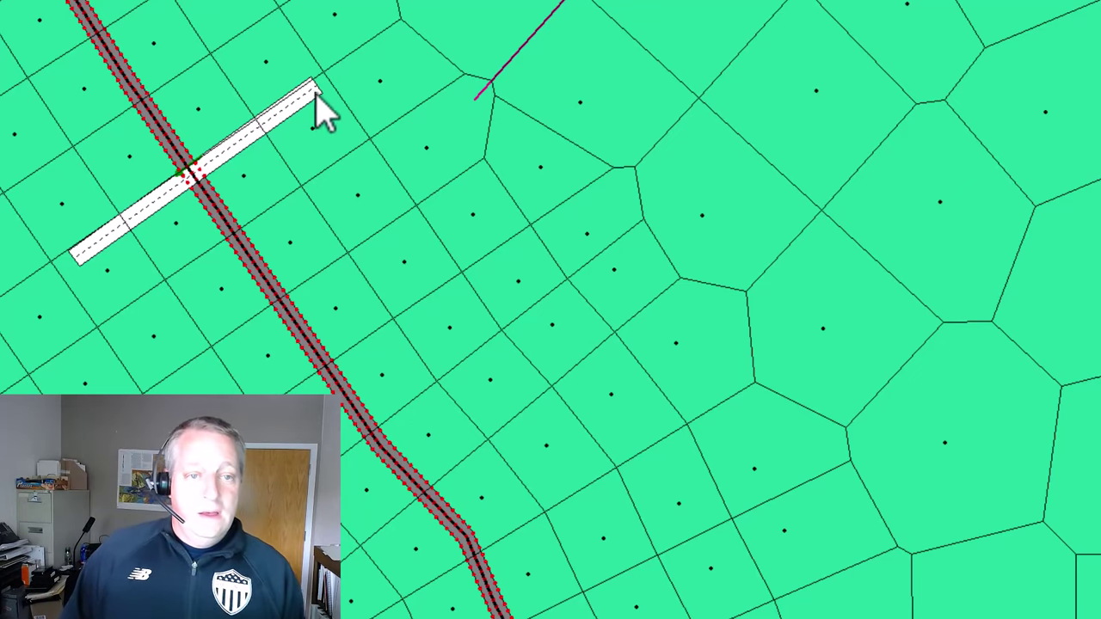